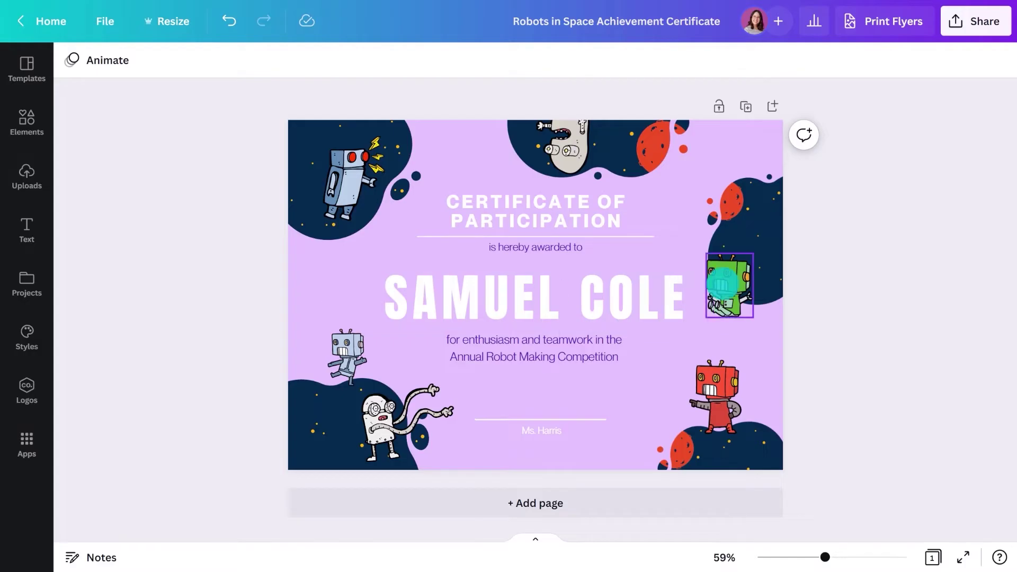
- Browse more elements by the creator of the green robot graphic and search that creator's collection for "Robot"
click(226, 60)
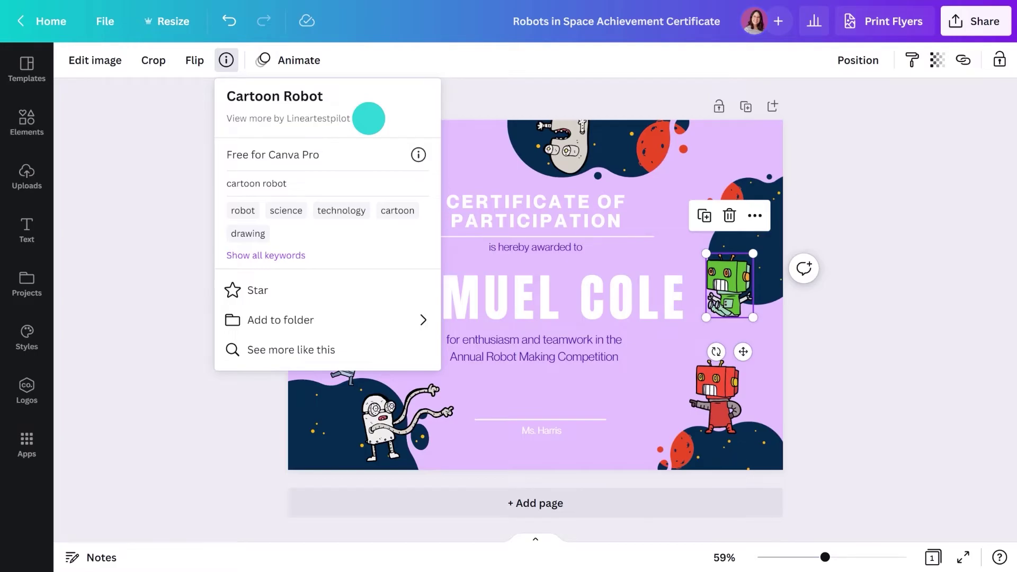
click(347, 119)
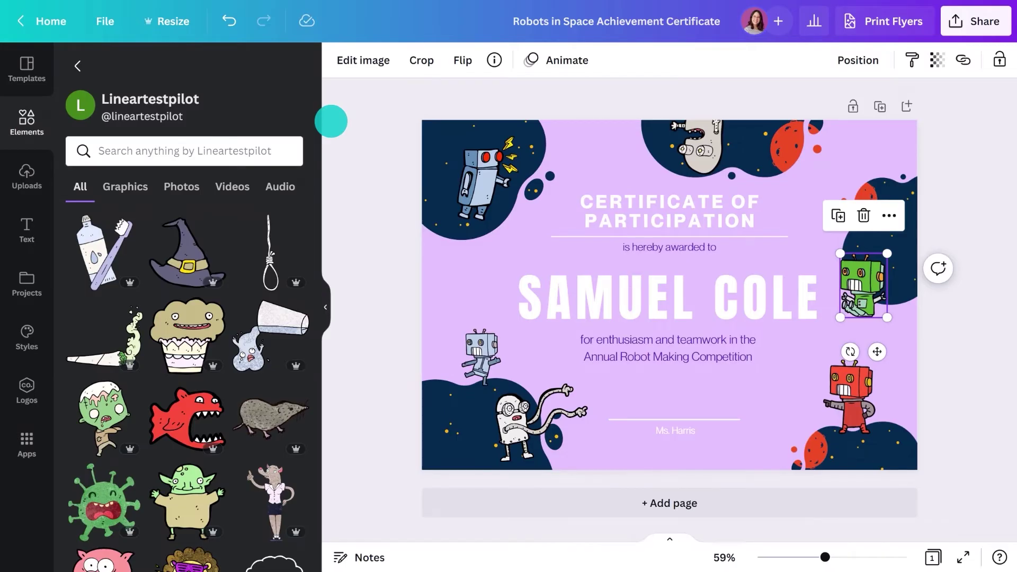
text(Rob)
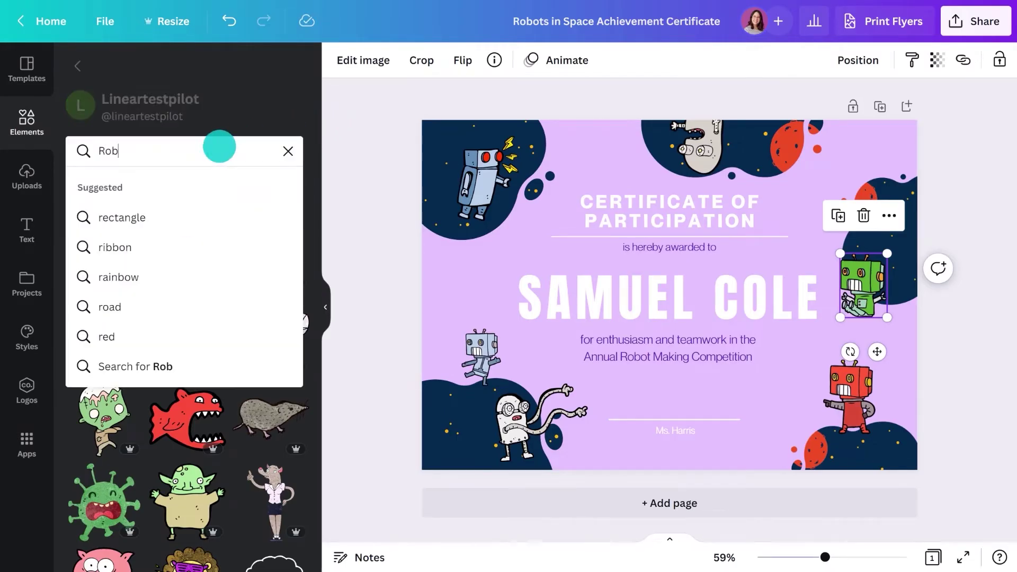
key(Return)
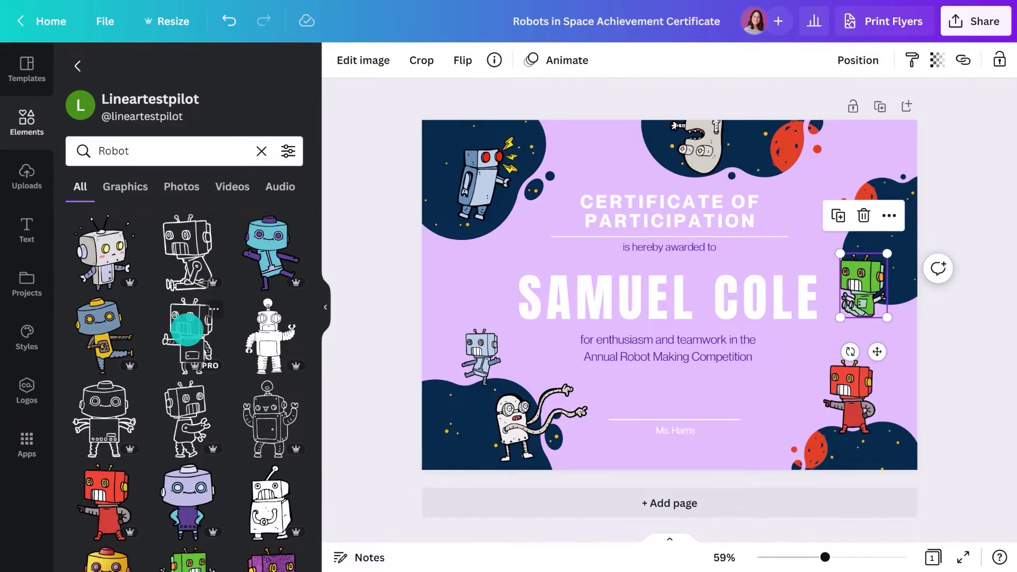
- Add the outlined thumbs-up robot, flip it horizontally, and shrink it into the space above the small blue robot near the recipient's name
click(186, 329)
drag(675, 257, 528, 235)
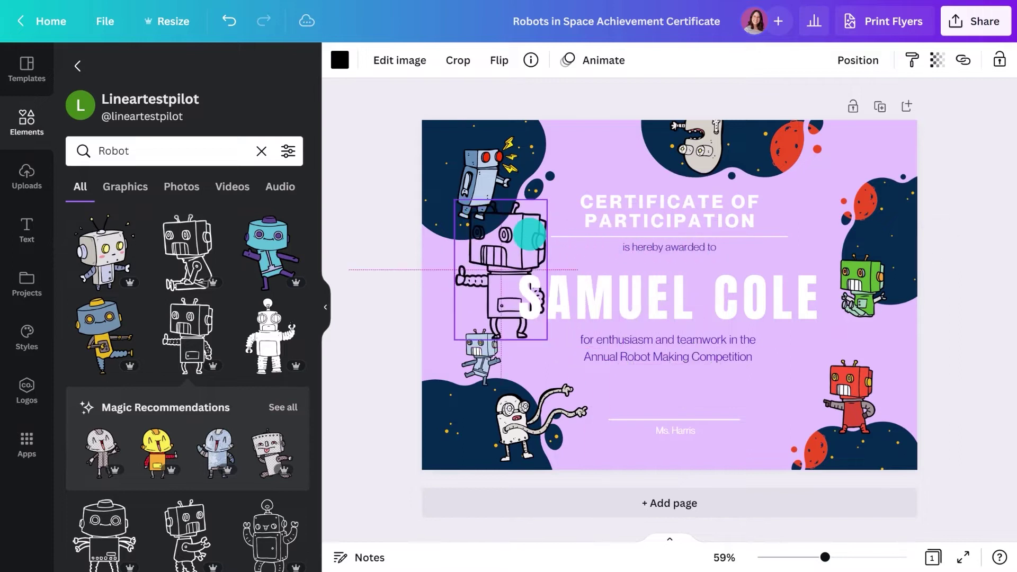
click(498, 60)
click(522, 102)
drag(548, 199, 495, 262)
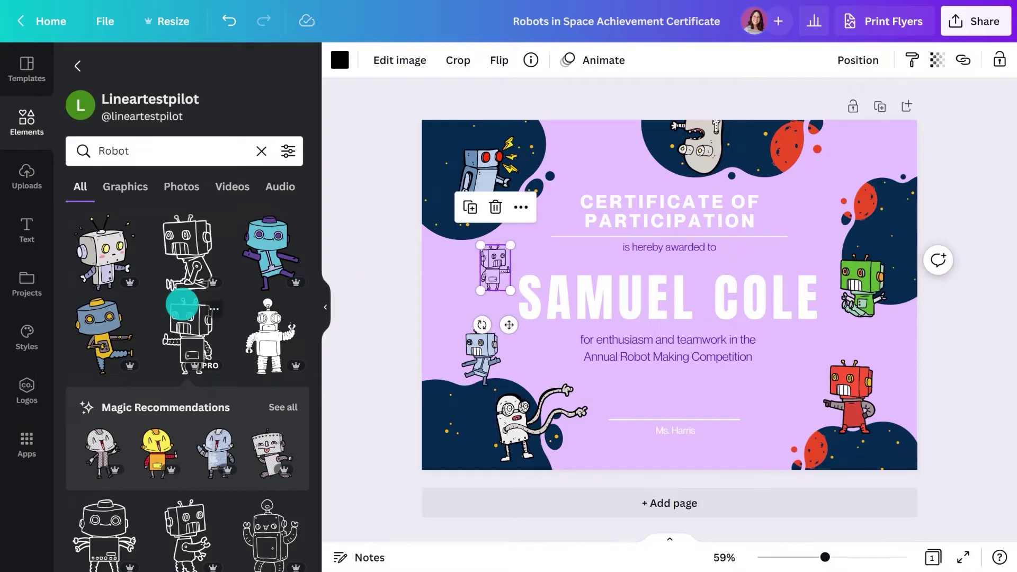
- Add the outlined robot with spiky hair, shrink it and place it just right of the "CERTIFICATE OF PARTICIPATION" heading
scroll(181, 303, down, 15)
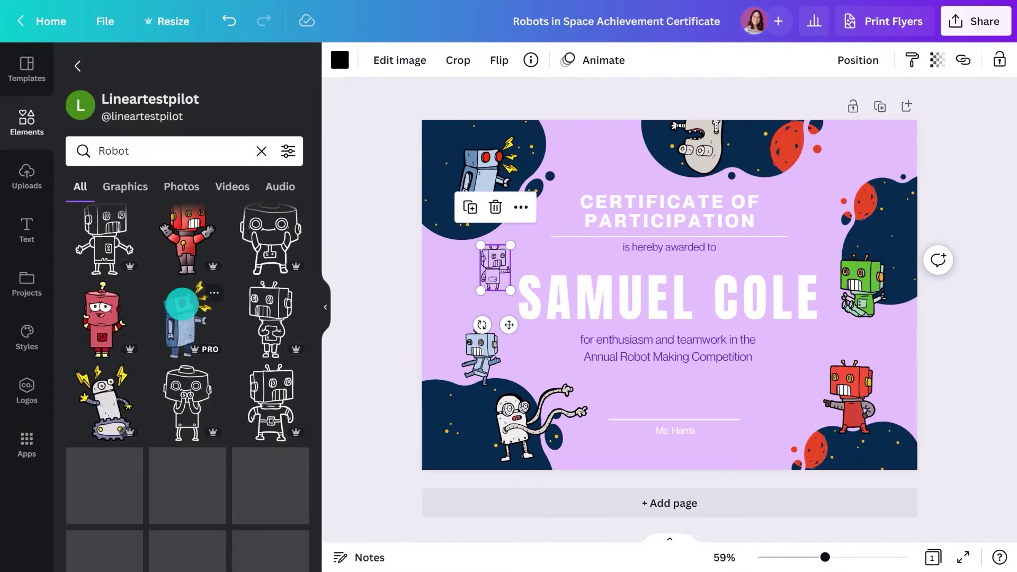
scroll(182, 304, down, 5)
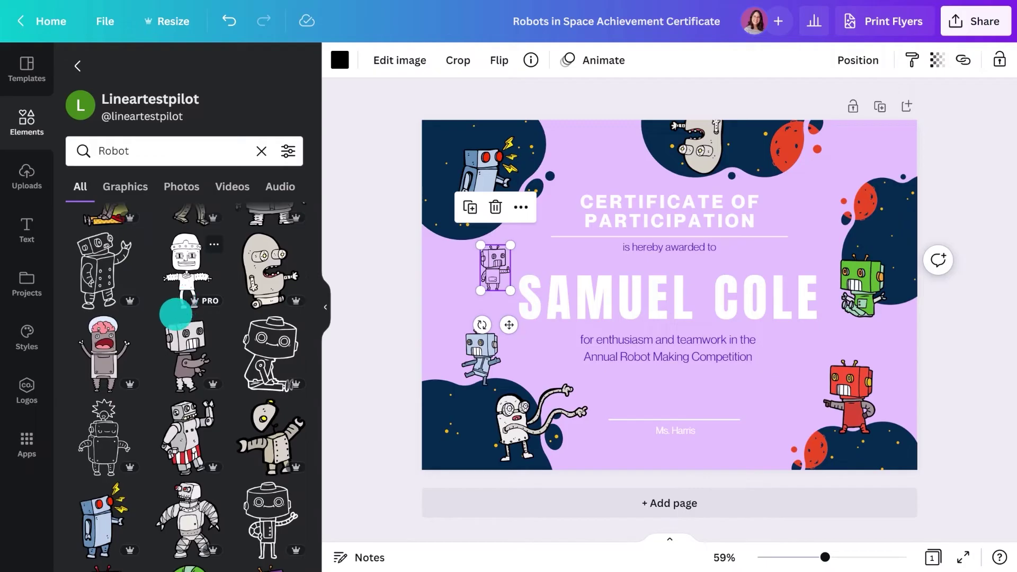
click(103, 431)
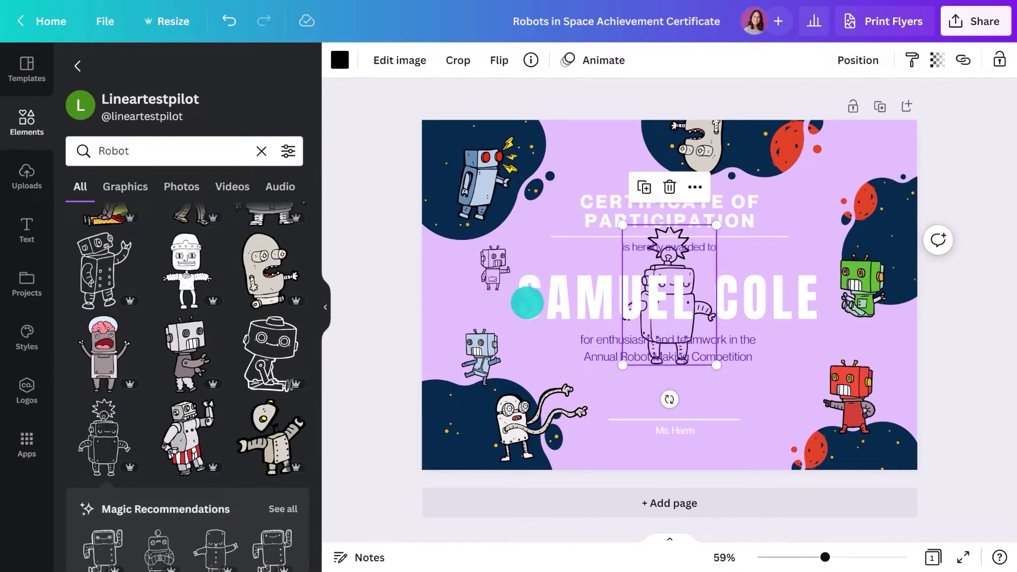
drag(674, 258, 801, 186)
drag(838, 146, 813, 187)
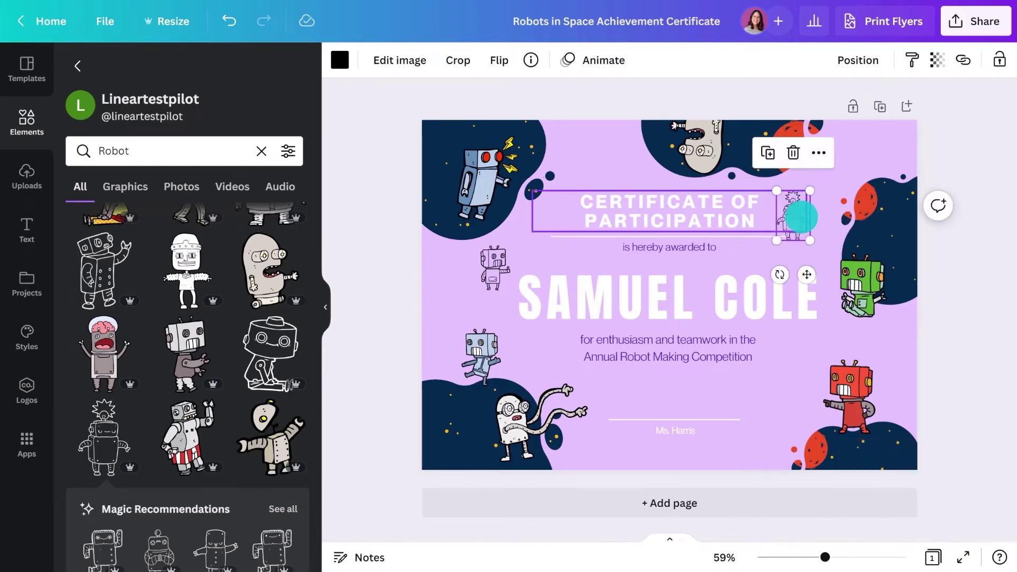
drag(797, 231, 785, 229)
- Add the outlined robot holding its hands to its mouth, shrink it and place it between the signature line and the red robot
scroll(215, 325, up, 5)
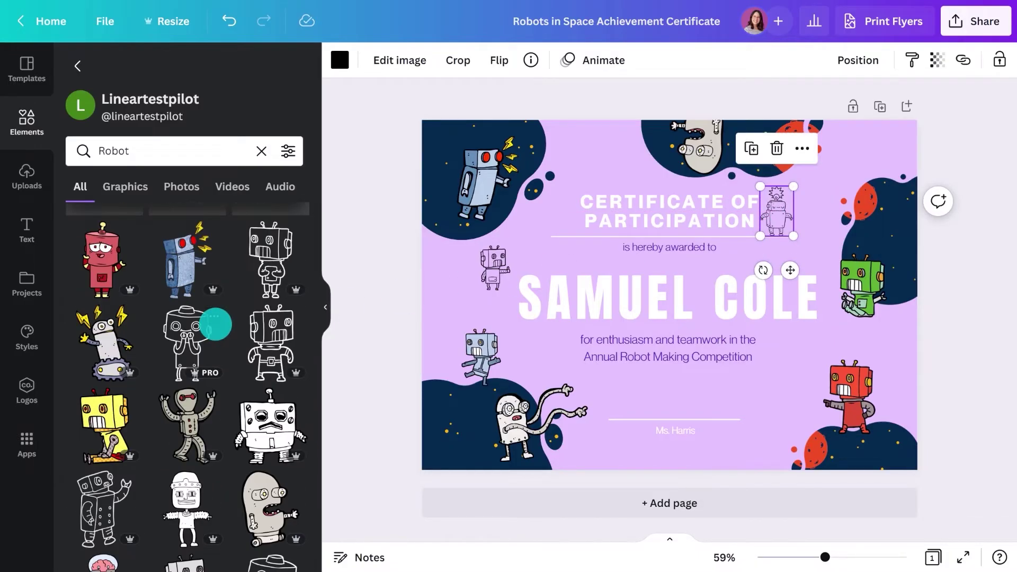
scroll(215, 325, up, 3)
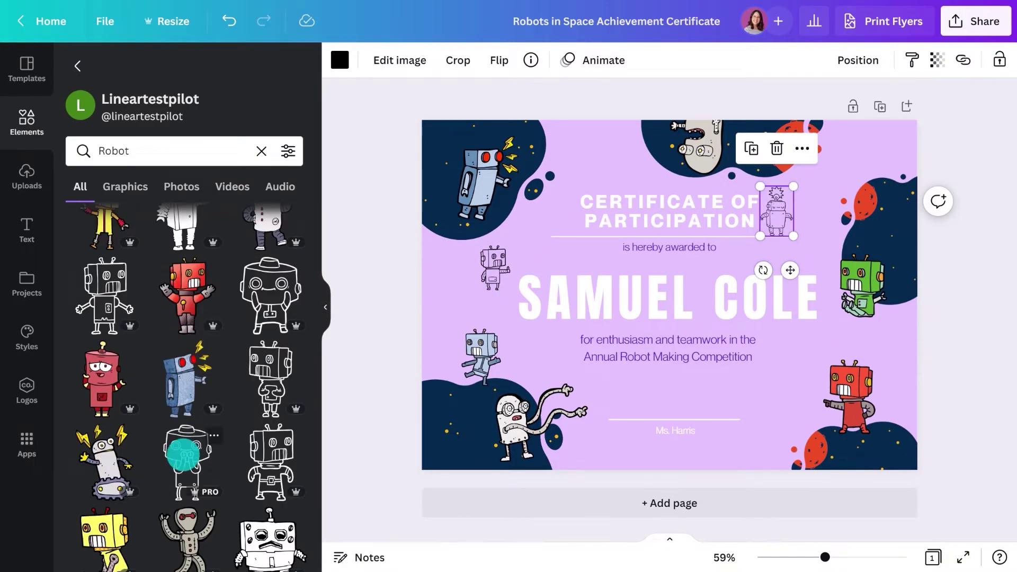
click(182, 456)
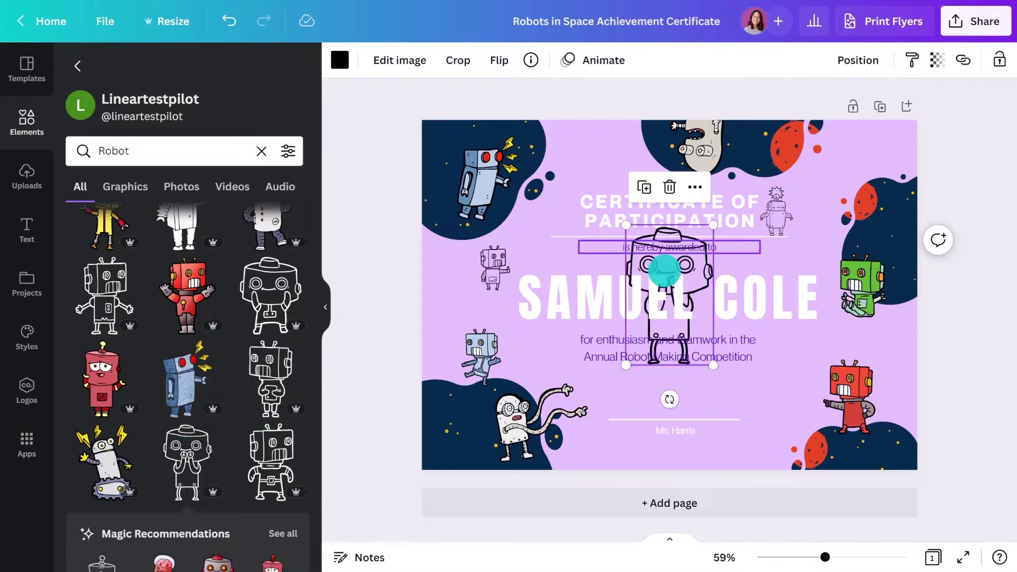
drag(697, 263, 801, 374)
drag(828, 333, 782, 386)
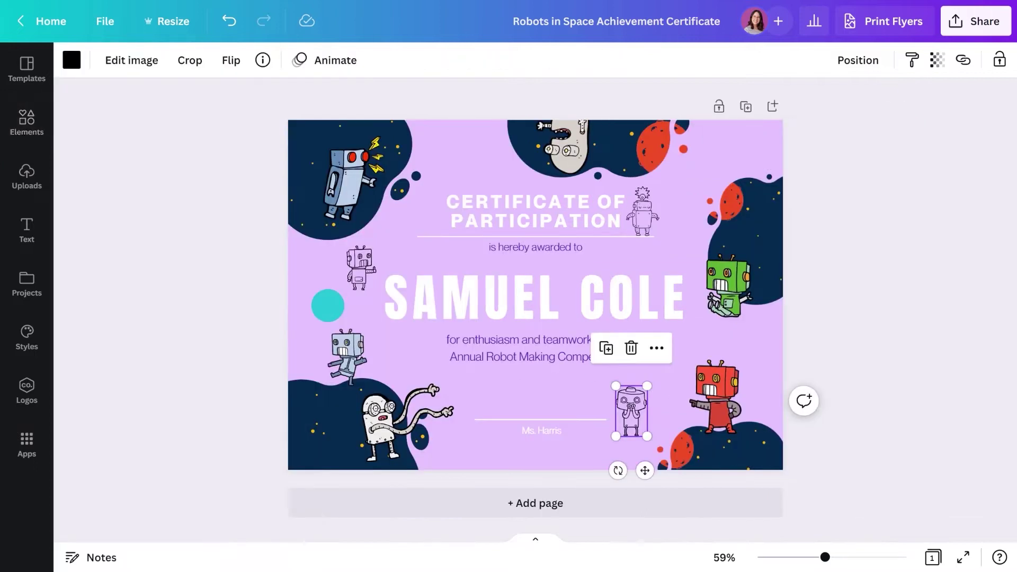
- Recolor the three outlined robots with the dark purple from the document colors
click(340, 60)
click(211, 138)
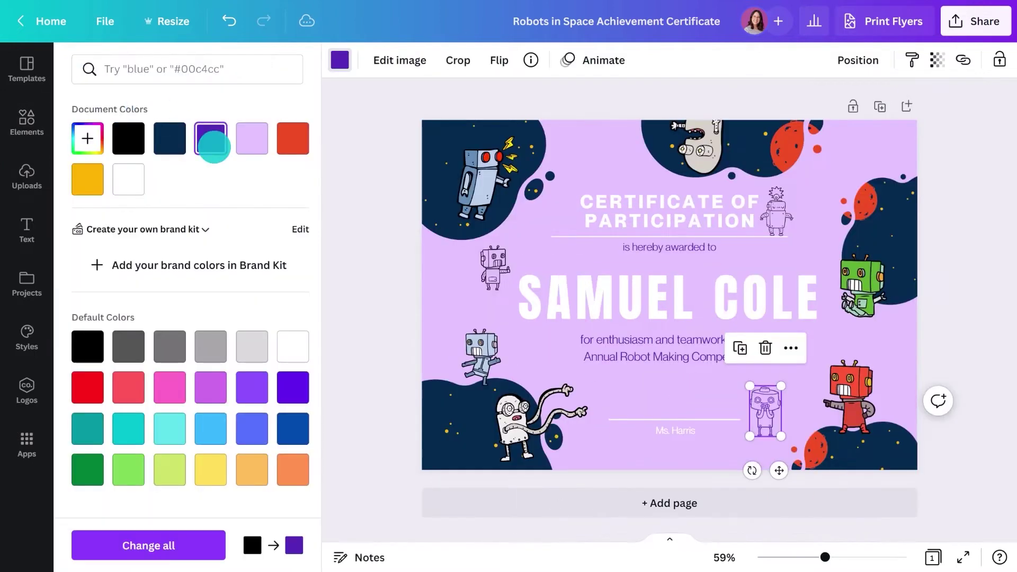
click(475, 255)
click(211, 138)
click(777, 212)
click(210, 139)
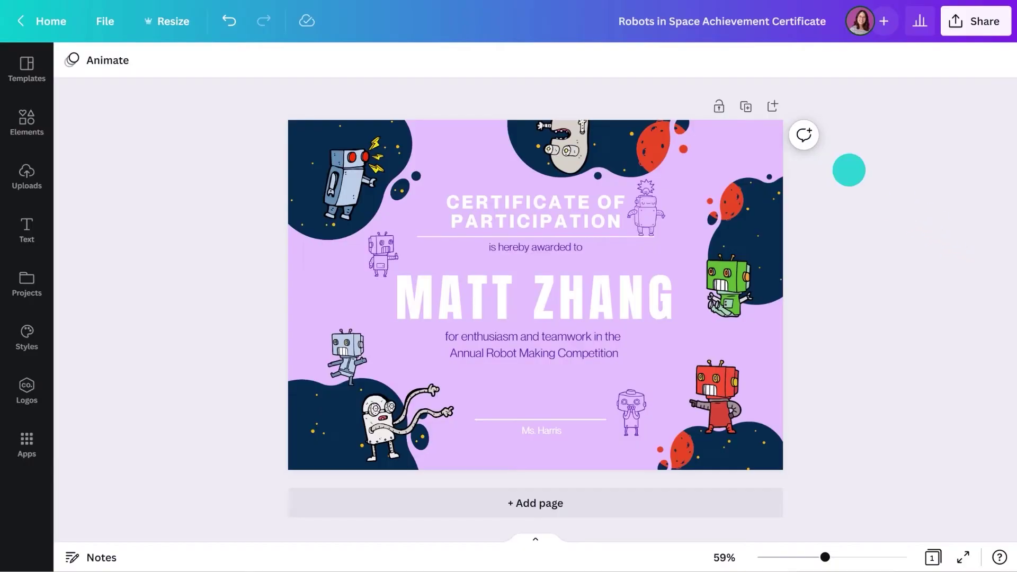
- Duplicate the certificate page three times
click(746, 106)
click(720, 106)
click(720, 106)
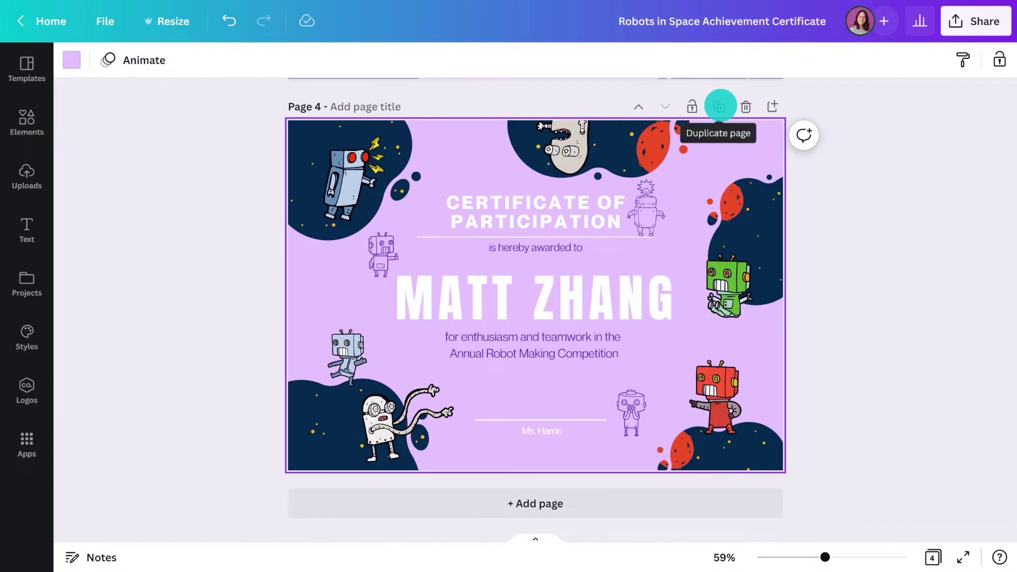
- Replace the recipient's full name on pages 2, 3 and 4 with a different recipient's name on each
scroll(741, 261, down, 2)
scroll(745, 290, up, 3)
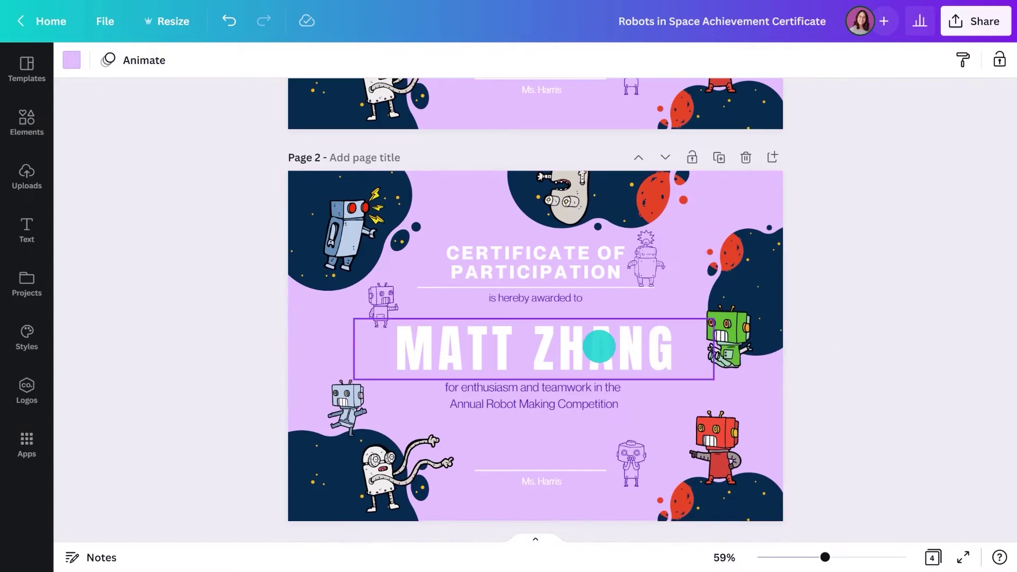
double_click(599, 347)
text(OLIVIA WILSON)
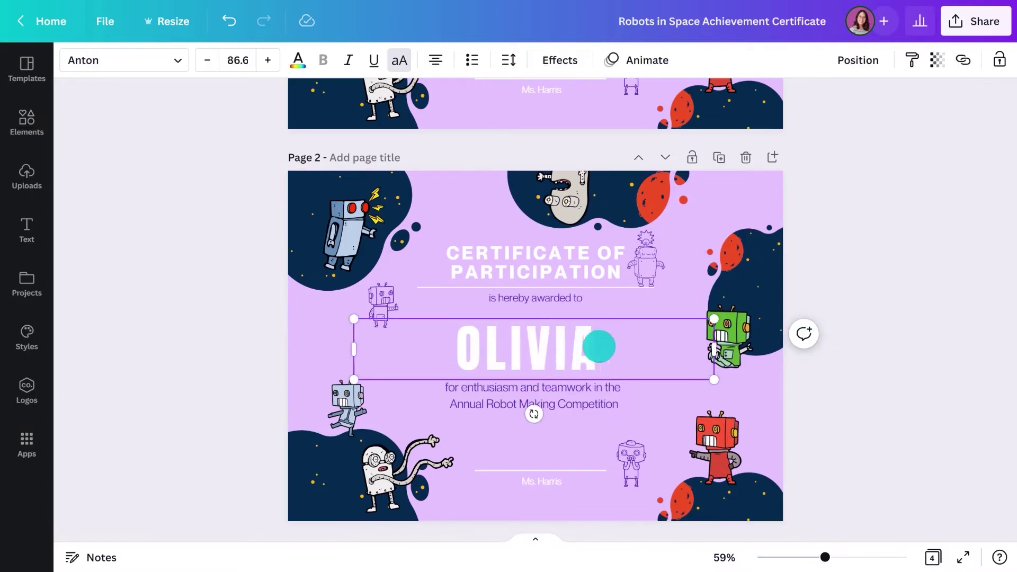
scroll(599, 346, down, 10)
double_click(578, 329)
text(KIM NGUYEN)
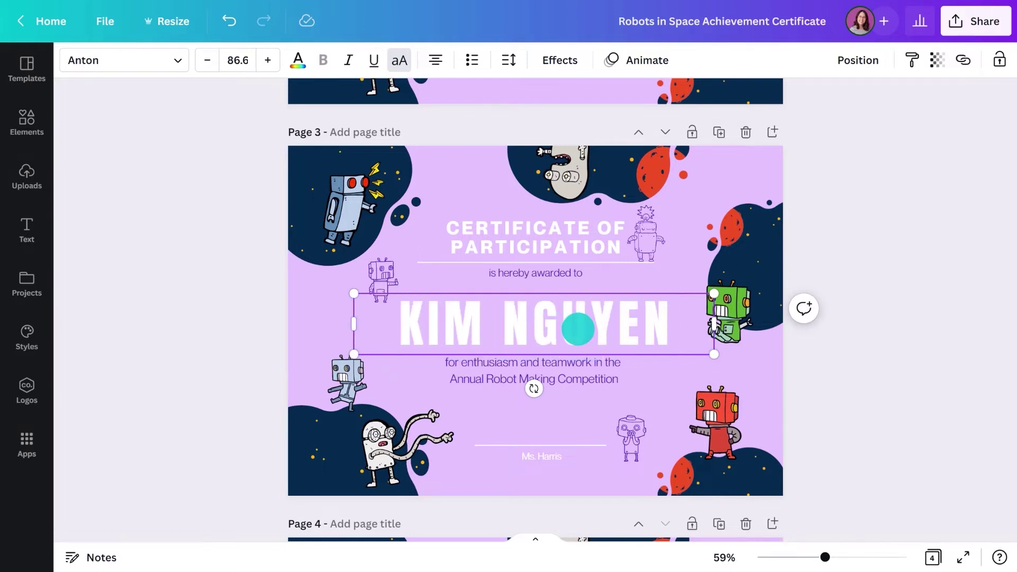
scroll(578, 329, down, 8)
click(569, 310)
double_click(569, 310)
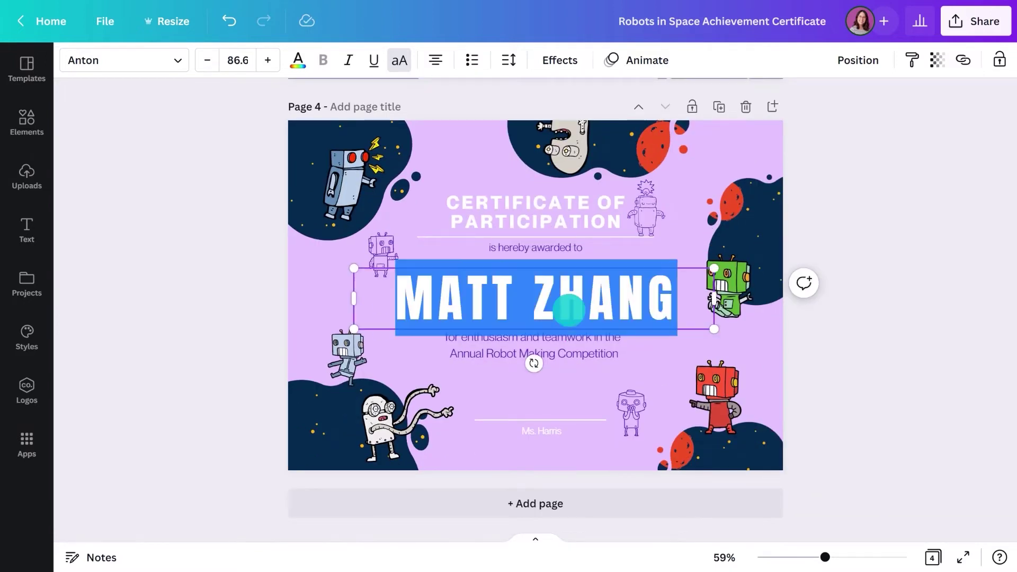
text(ALFR)
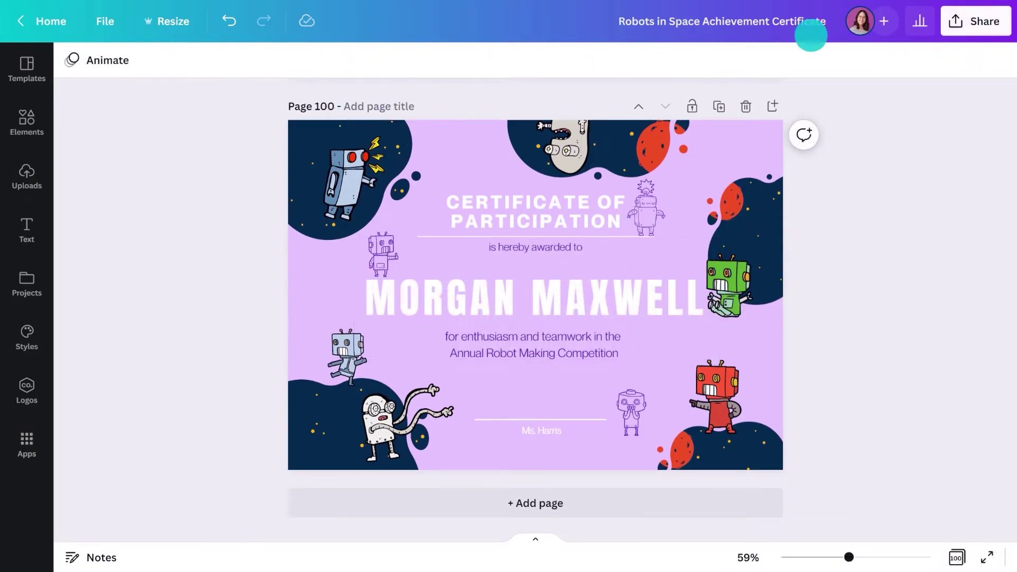
- Download all 100 pages of the certificate design as PDF Print
click(974, 21)
click(898, 365)
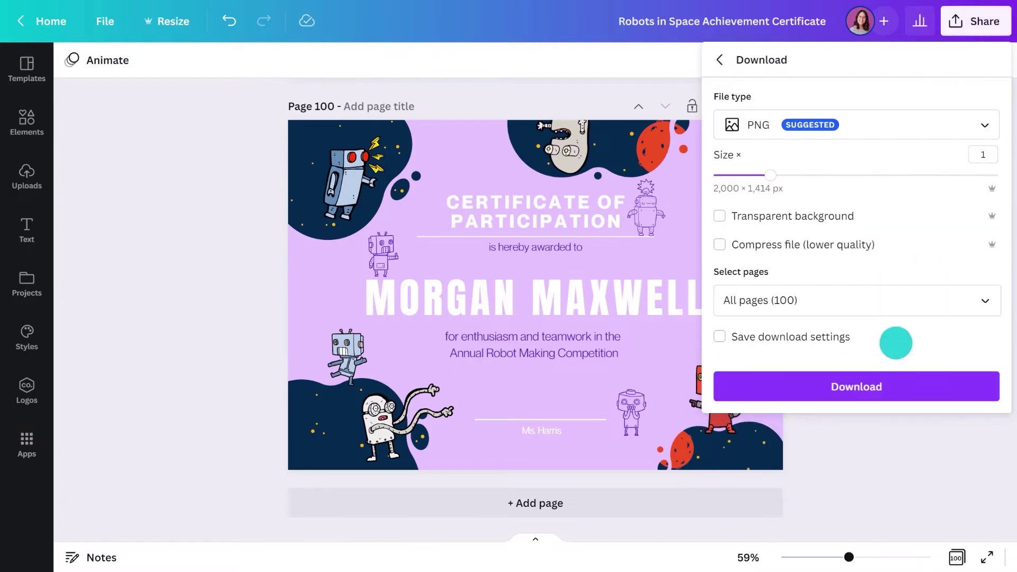
click(888, 122)
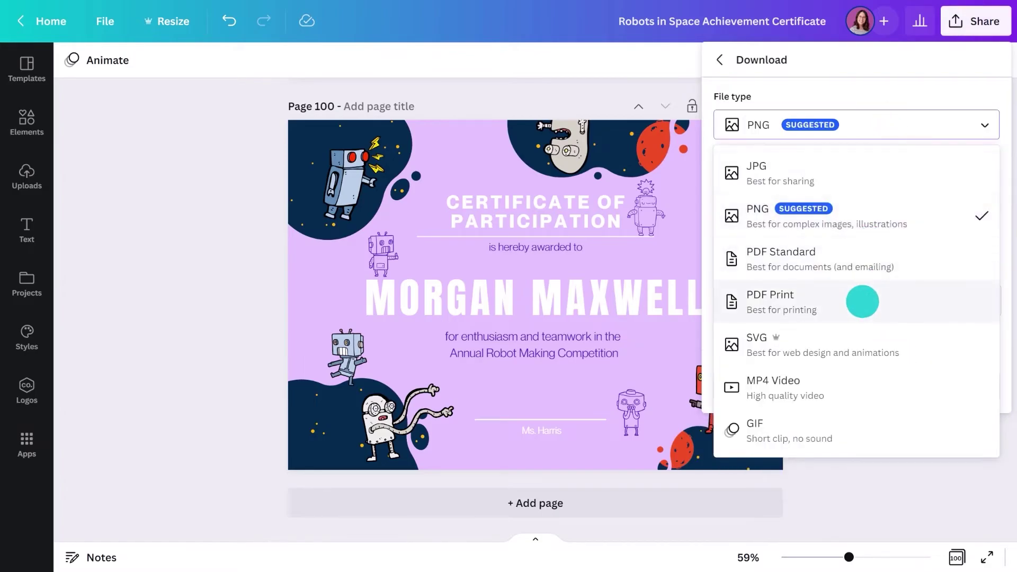
click(862, 300)
click(852, 401)
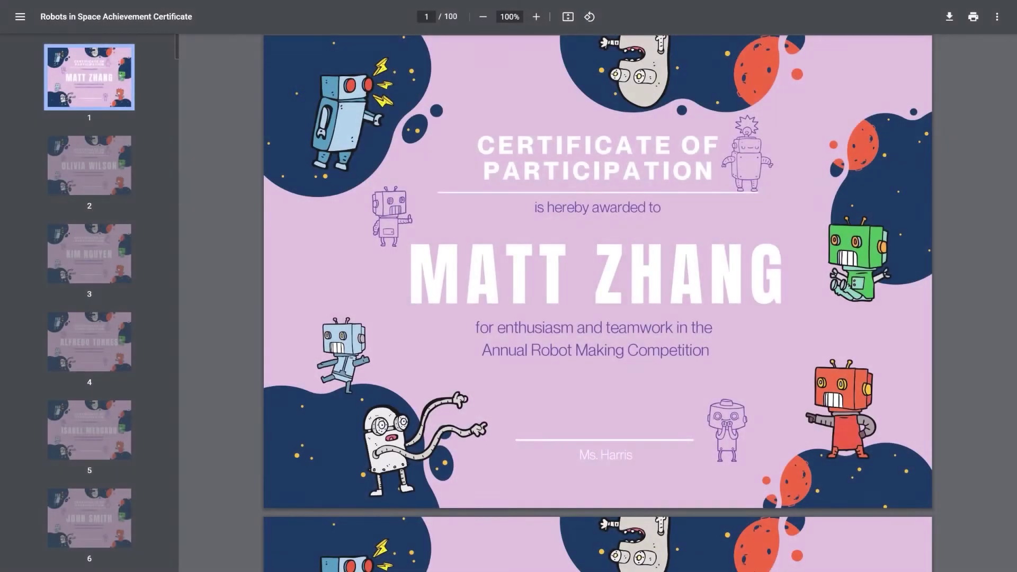
- Look through the certificate pages in the downloaded PDF
scroll(597, 302, down, 4)
scroll(597, 302, down, 4)
scroll(597, 302, down, 8)
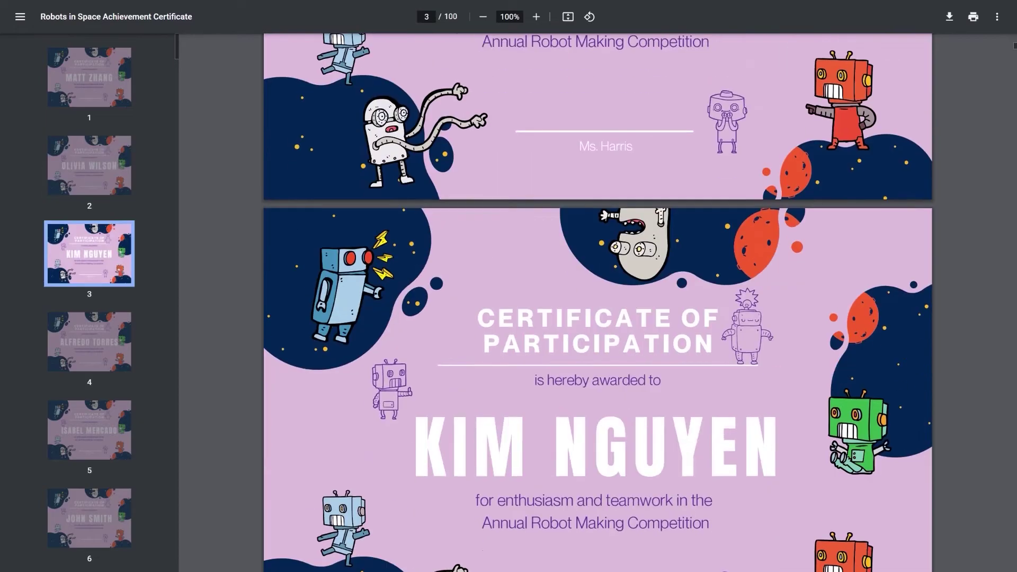
scroll(598, 302, down, 8)
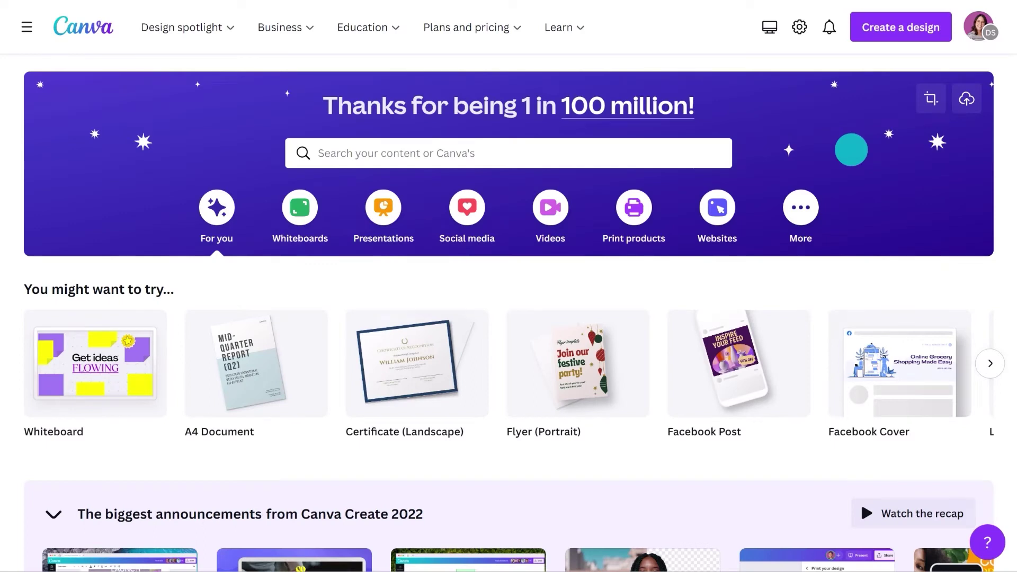
- Create a new blank Certificate (Landscape) design in Canva by searching for "Certificate", and hide the template list
click(872, 31)
text(Certificate)
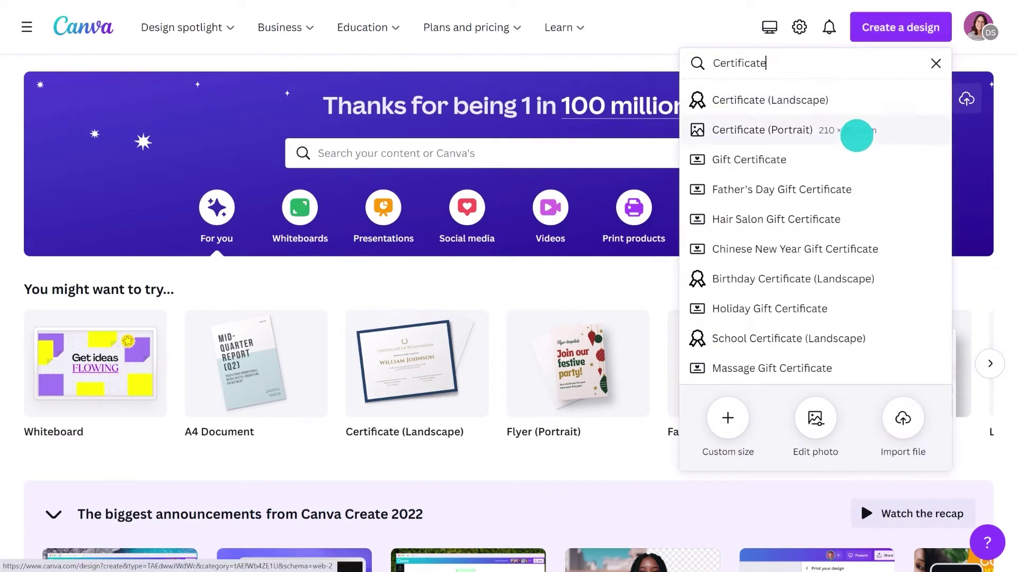
click(750, 102)
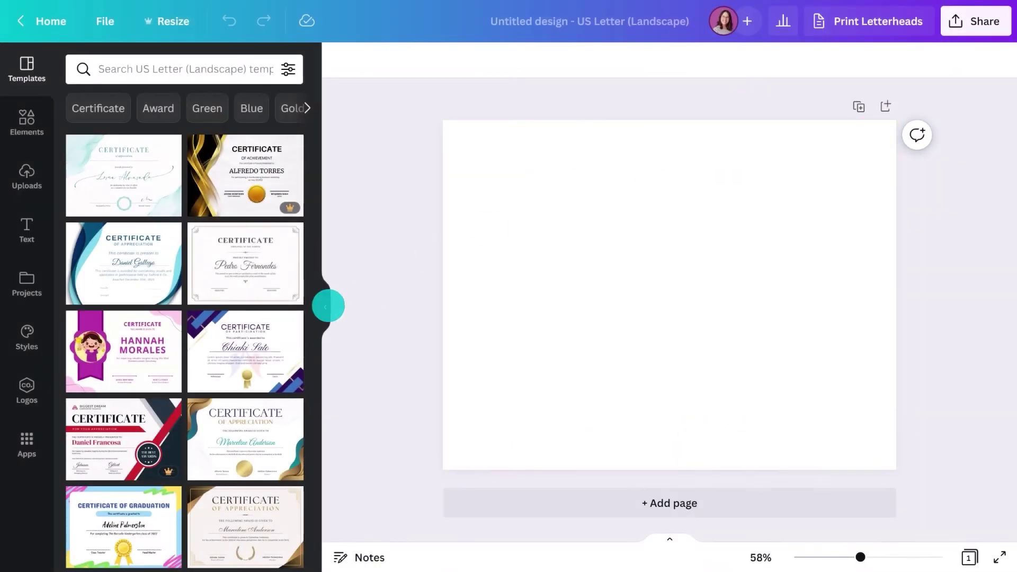
click(326, 306)
- Add the text "CERTIFICATE" and, directly beneath it, a smaller text line reading "OF APPRECIATION"
text(t)
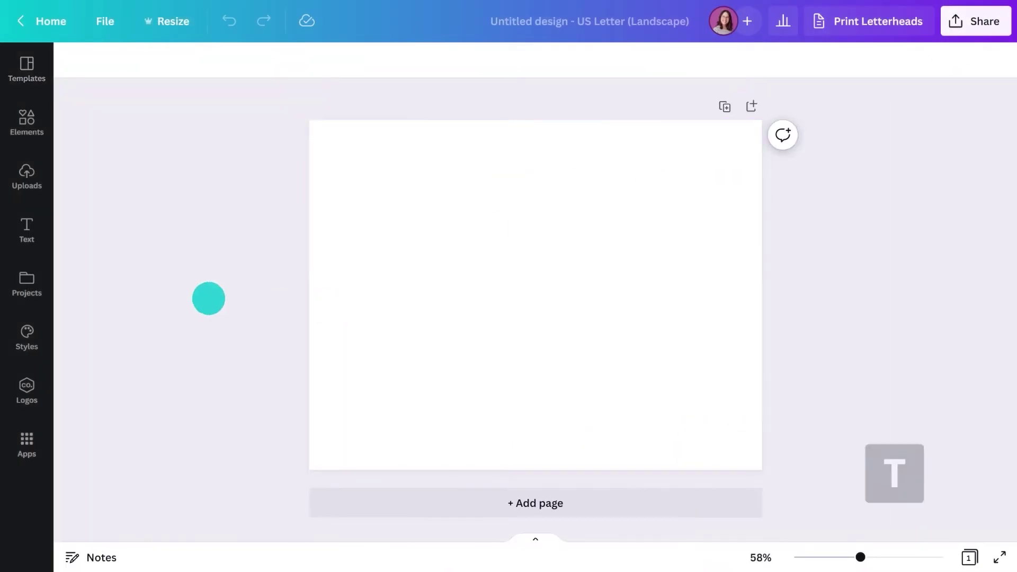
text(CERTIFICATE)
key(Escape)
key(Escape)
key(t)
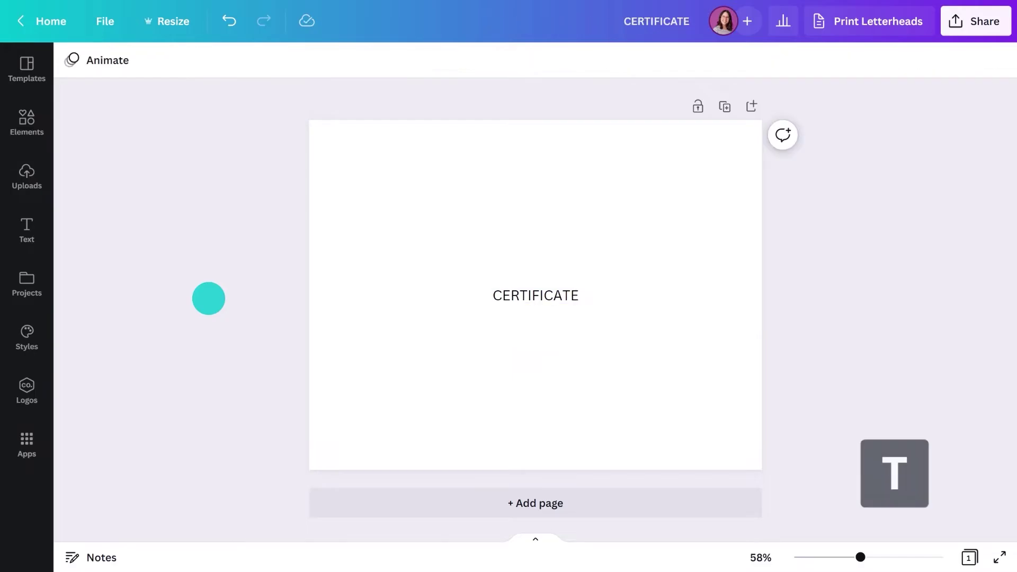
drag(549, 333, 550, 345)
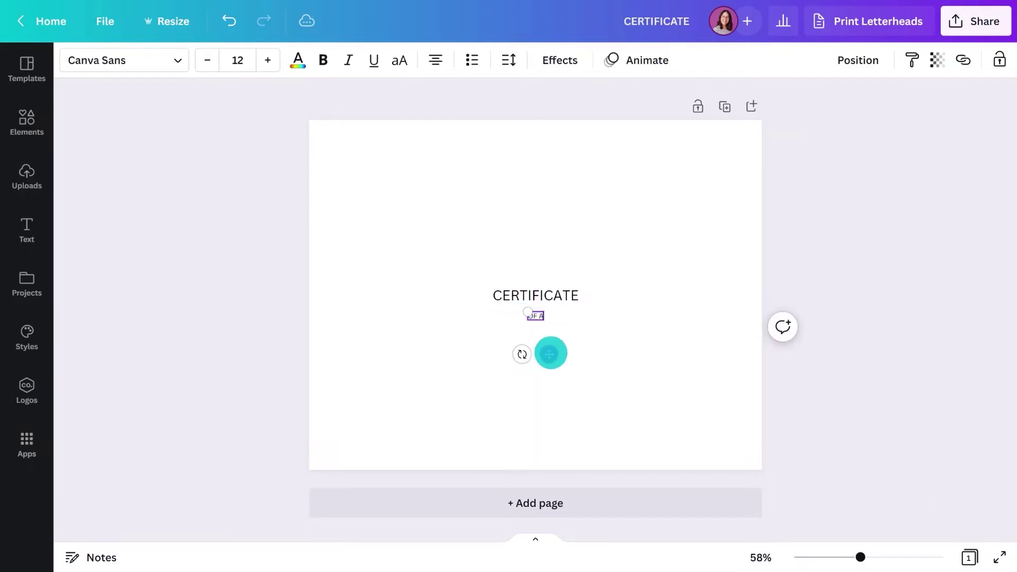
- Search for "Agrandir" and apply an Agrandir Grand font to both the "CERTIFICATE" and "OF APPRECIATION" lines
shift+click(529, 292)
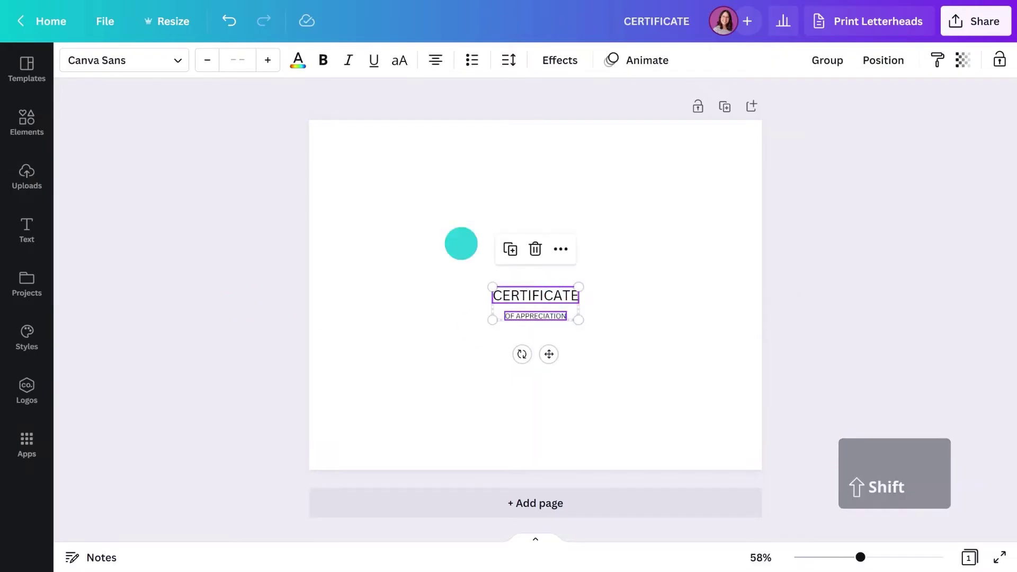
click(177, 60)
text(Agrandir)
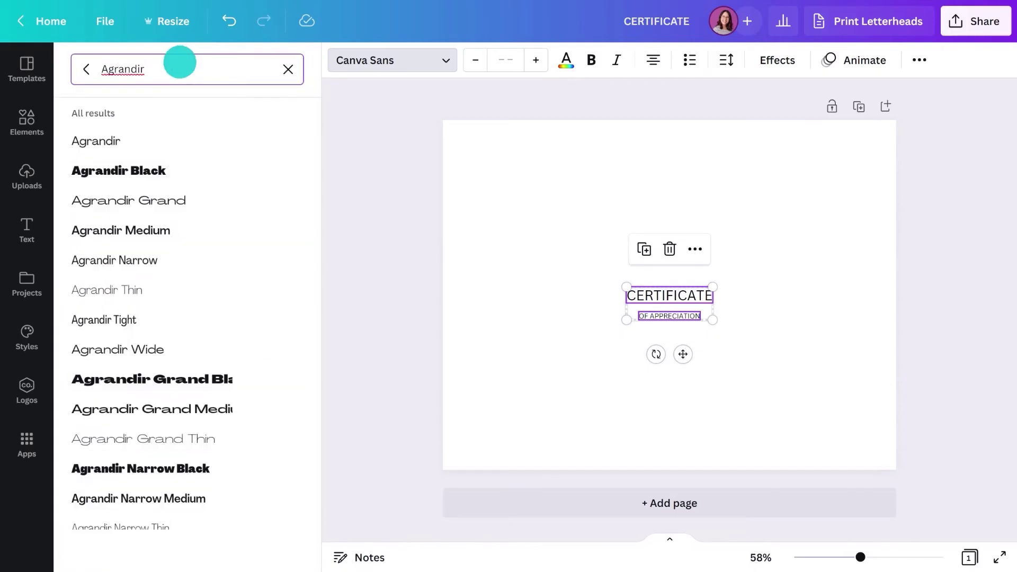
click(352, 309)
click(293, 300)
- Enlarge "CERTIFICATE" and "OF APPRECIATION" to matching widths, then move both lines together to the upper part of the page
click(530, 293)
drag(477, 284, 356, 269)
drag(514, 313, 590, 328)
shift+click(547, 281)
drag(547, 281, 535, 195)
- Add the text "proudly presented to" and place it below "OF APPRECIATION", aligned with the heading's left edge
text(t)
text(proudly p)
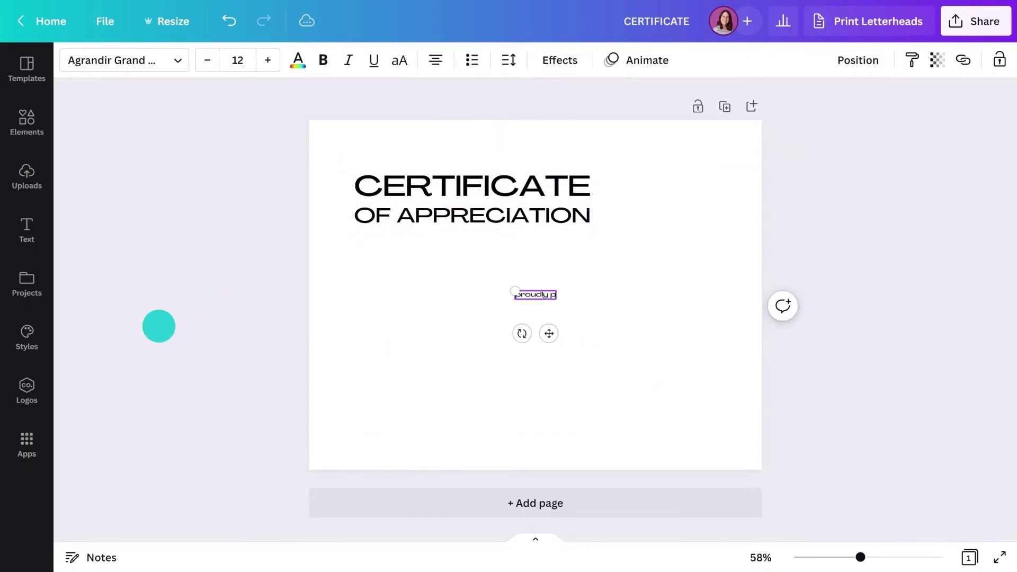
drag(534, 338, 418, 313)
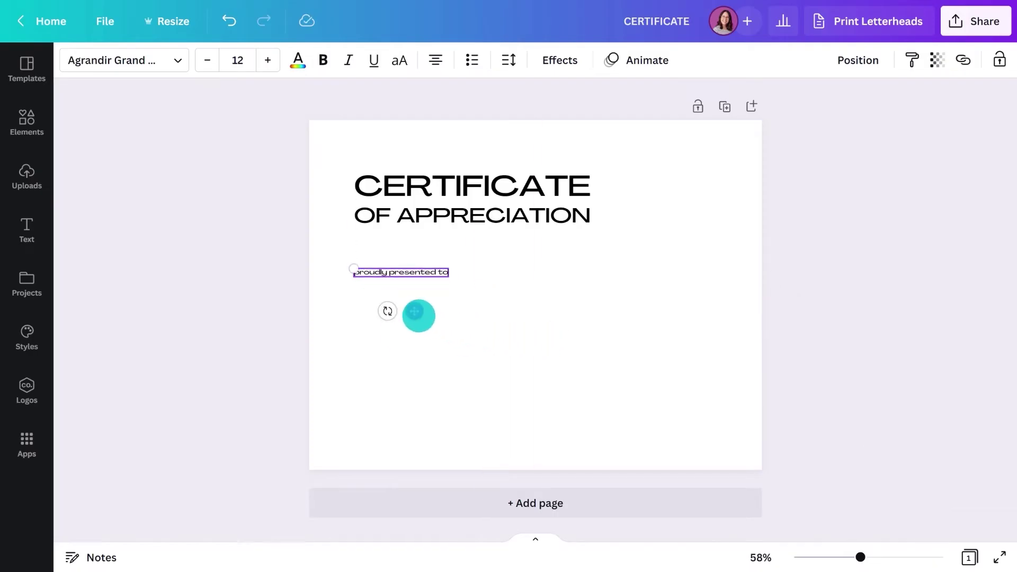
- Add the text "Business Name" in Barlow Condensed Bold, enlarge it to about 46.6, and align it below "proudly presented to"
text(tBusiness Name)
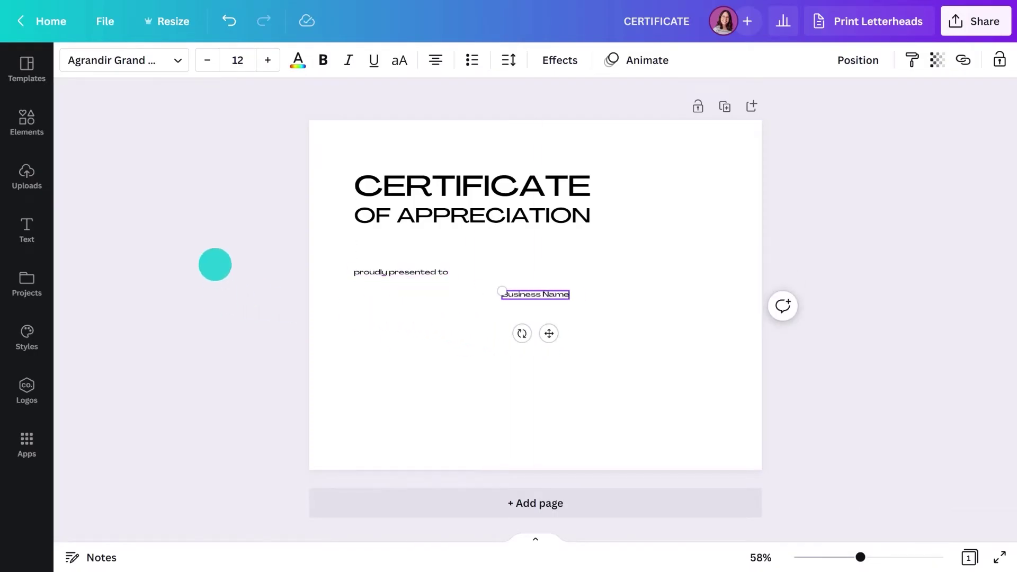
click(178, 60)
click(289, 68)
text(barlow)
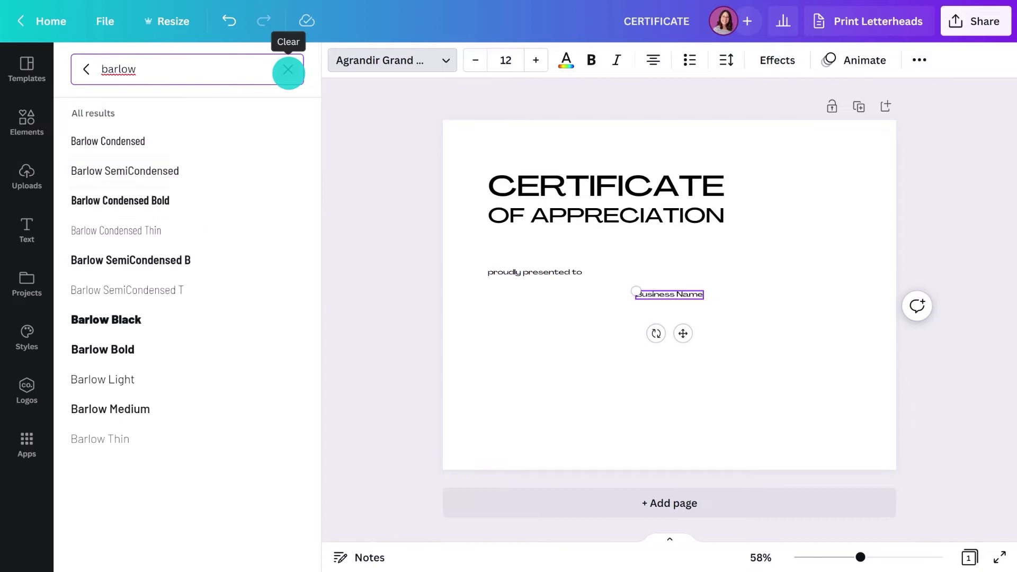
click(212, 194)
click(327, 236)
drag(536, 294, 480, 332)
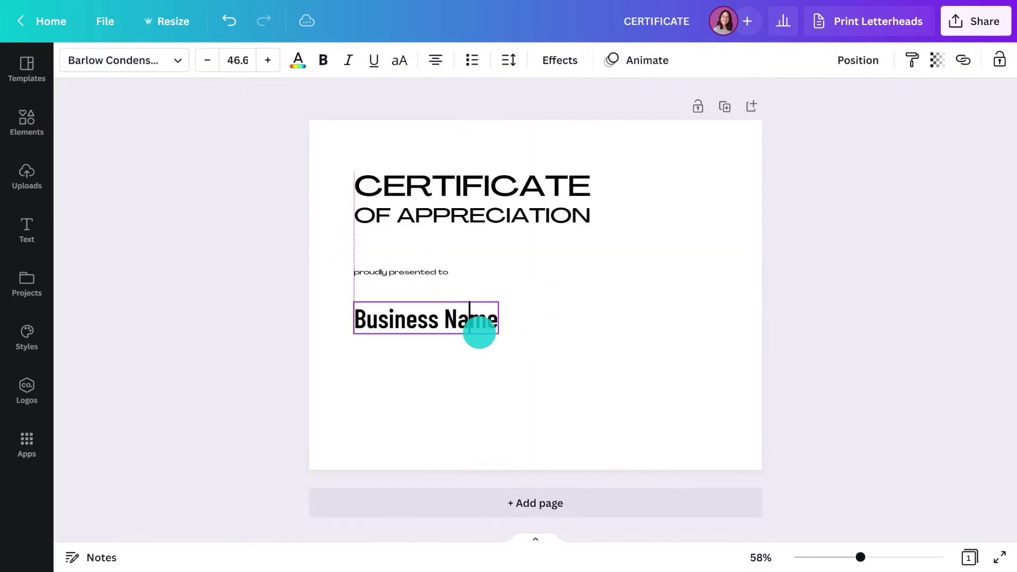
- Duplicate "proudly presented to" beneath "Business Name" and change it to "for supporting the local community in sponsorship of the annual school fete"
click(290, 286)
drag(370, 273, 370, 355)
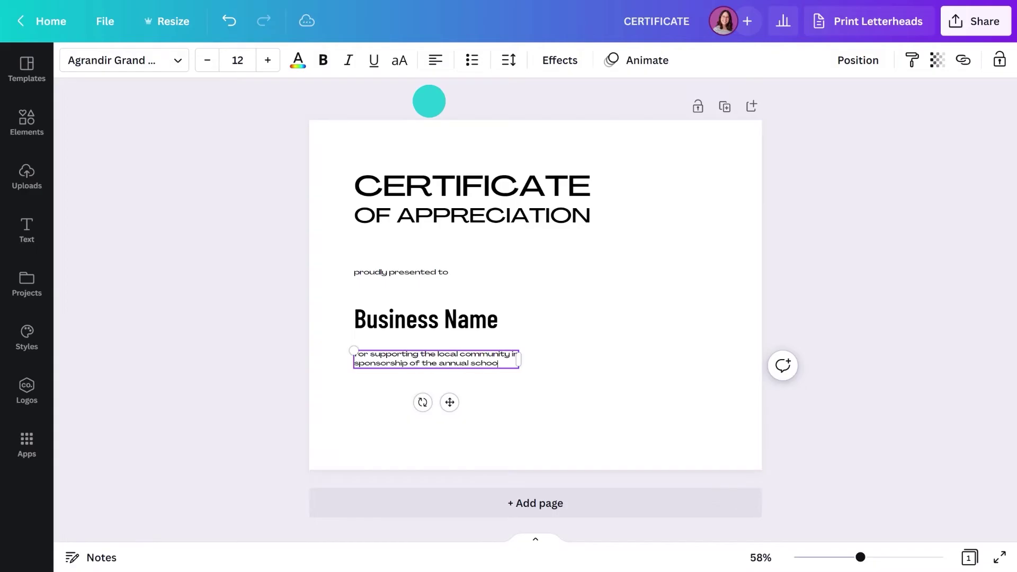
- Add a heading-width line under "OF APPRECIATION" and two shorter signature lines side by side below the supporting text
key(l)
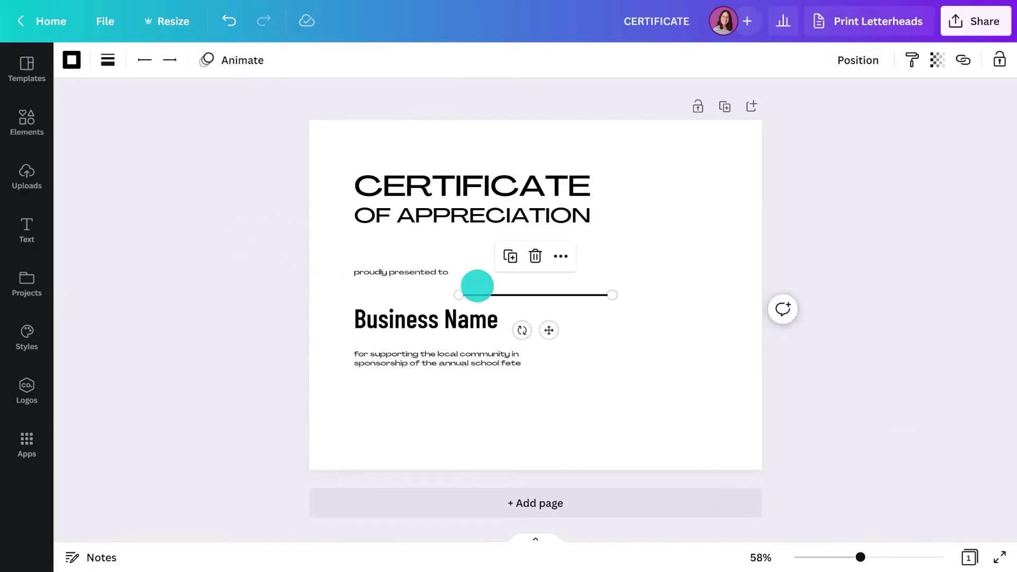
drag(527, 296, 514, 289)
drag(421, 241, 426, 241)
drag(507, 241, 546, 406)
- Add a centered text with a signatory's full name beneath each of the two signature lines
key(t)
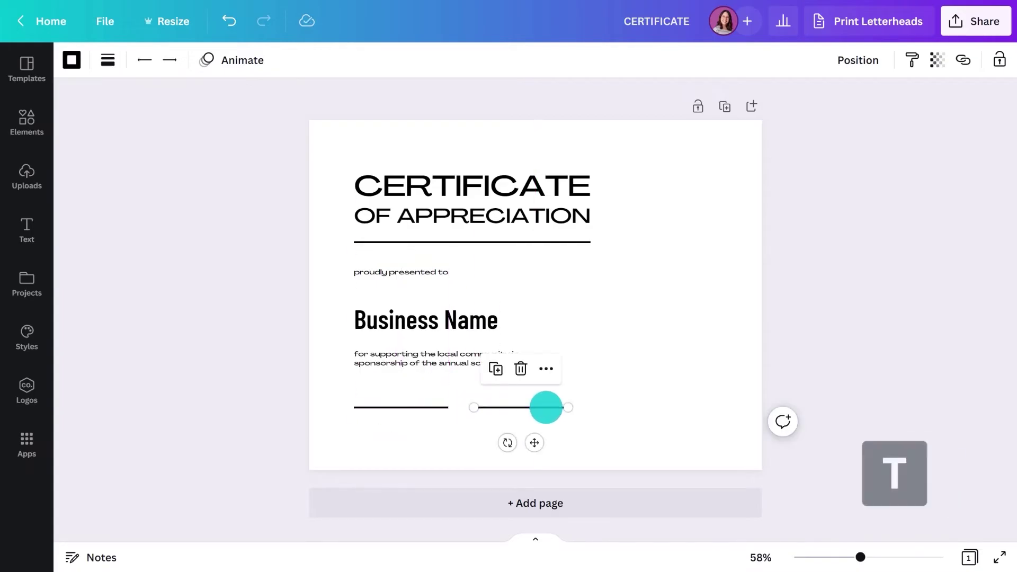
drag(534, 456, 439, 459)
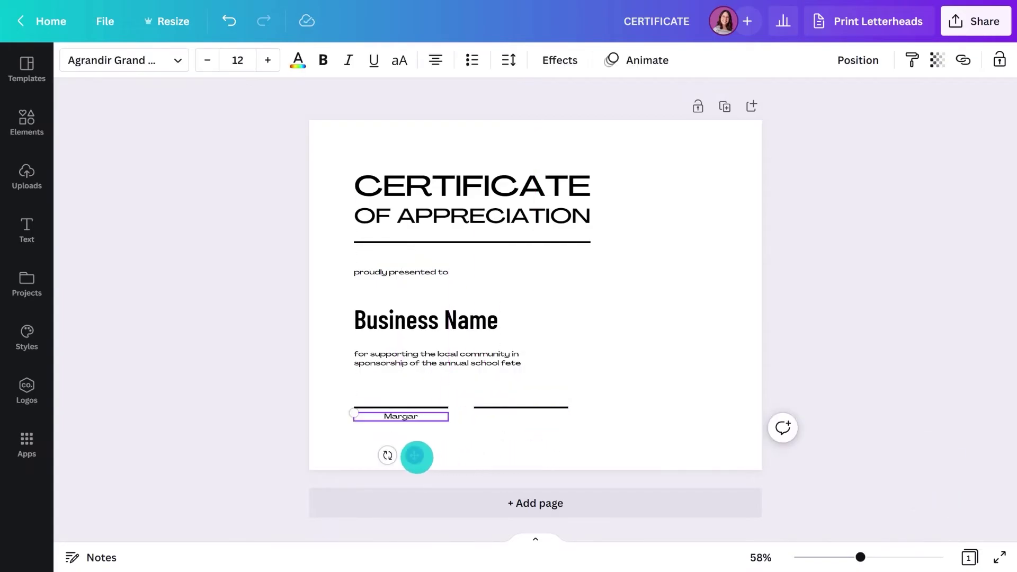
drag(429, 418, 533, 418)
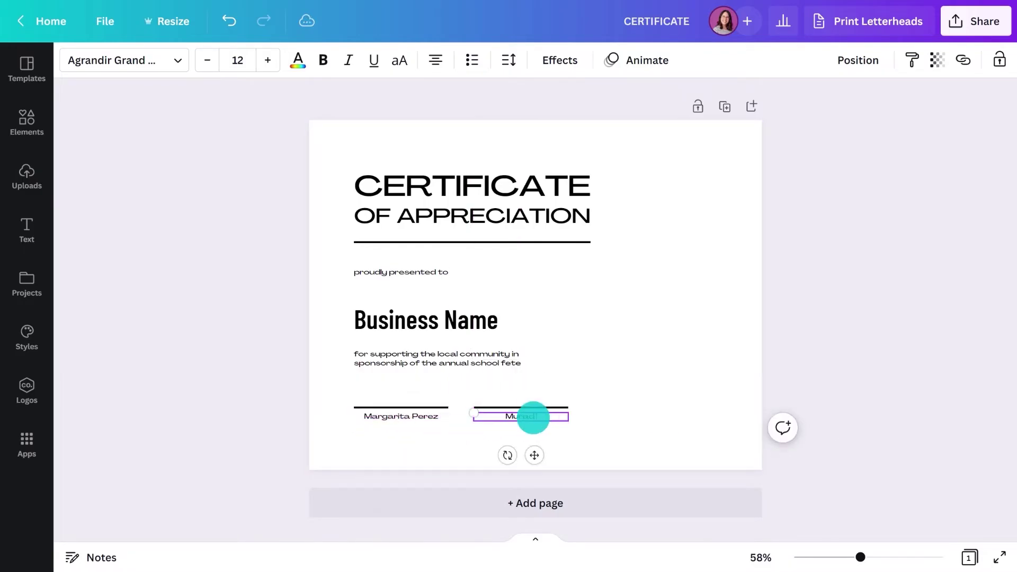
click(264, 357)
- Color "CERTIFICATE", "OF APPRECIATION" and "Business Name" with the purple from the default colors
shift+click(393, 211)
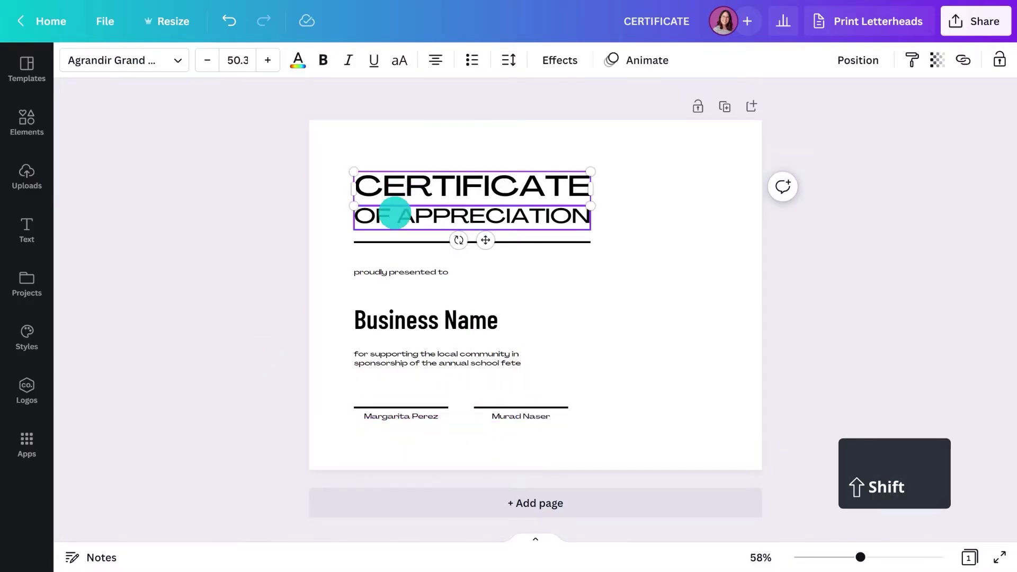
shift+click(392, 318)
click(295, 61)
click(263, 336)
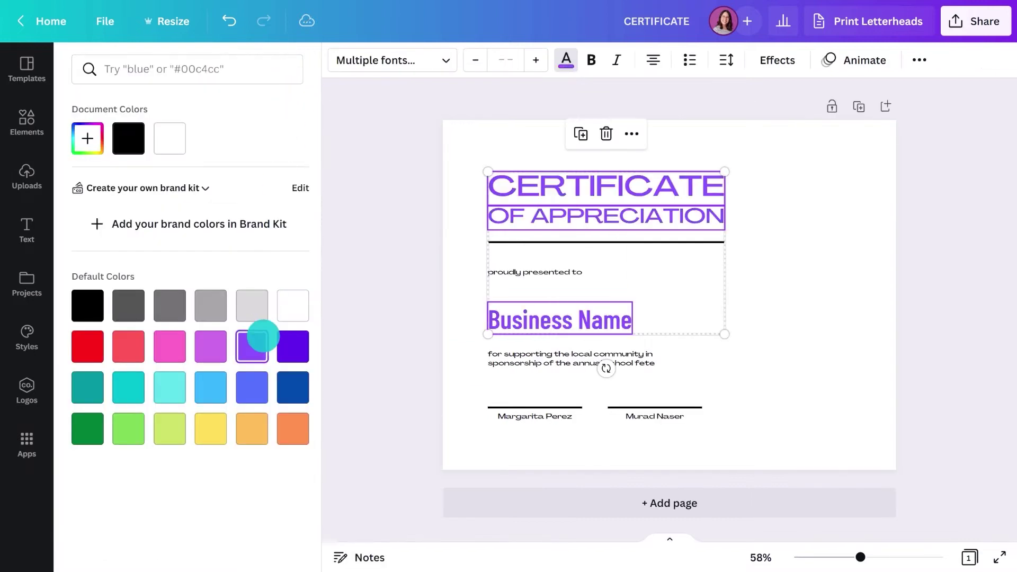
- Recolor the heading line and both signature lines in the same purple as the heading
click(507, 244)
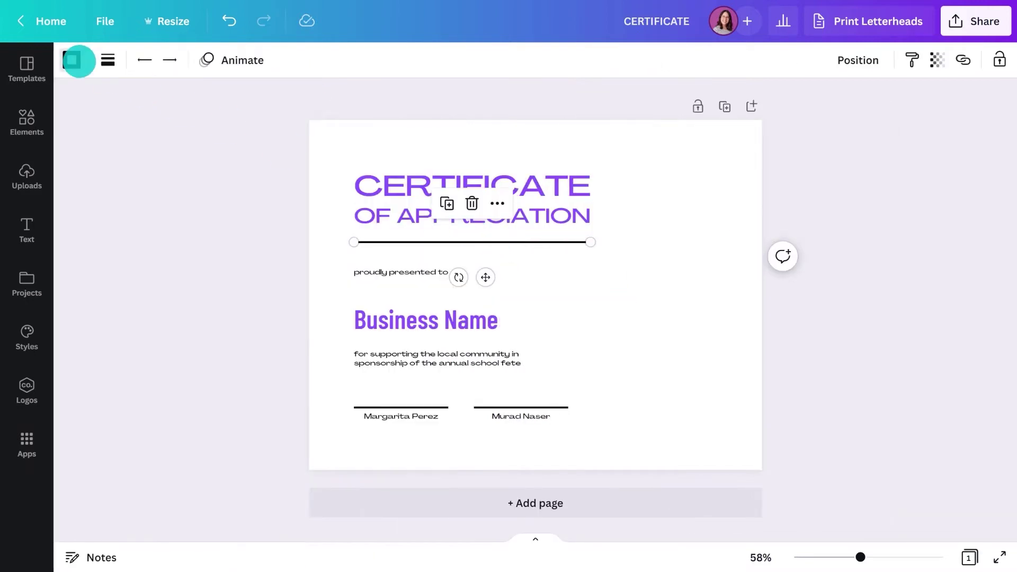
click(73, 60)
click(183, 142)
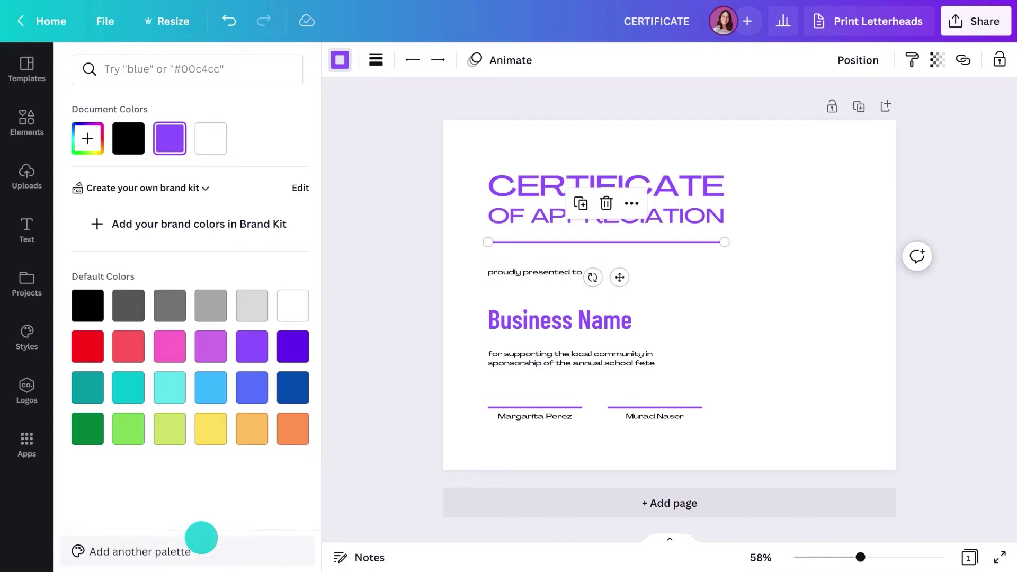
click(327, 428)
click(205, 327)
- Search the elements for "thank you typography", add the handwritten "thank you!" graphic, shrink it and place it to the right of the heading
click(27, 123)
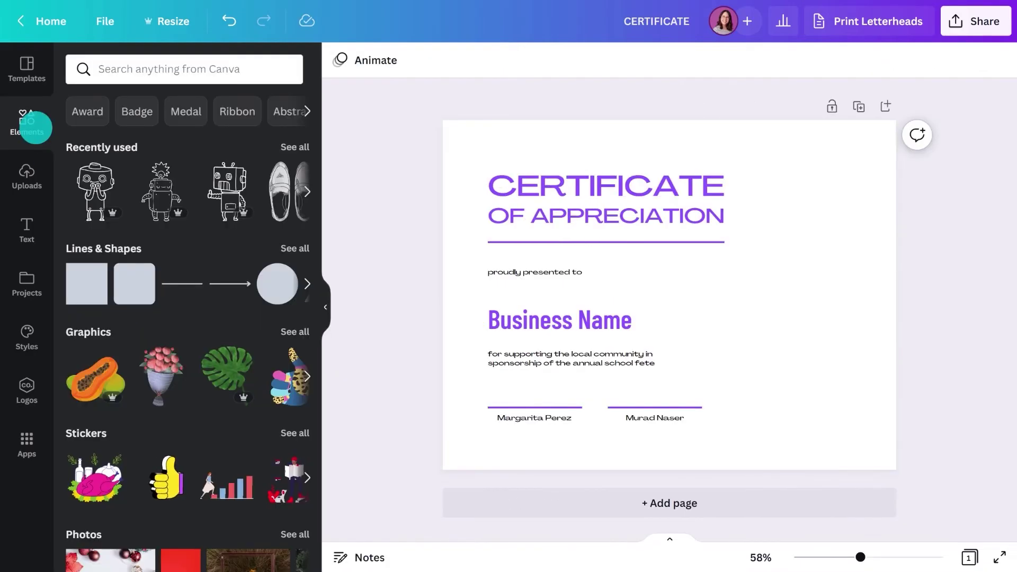
click(116, 69)
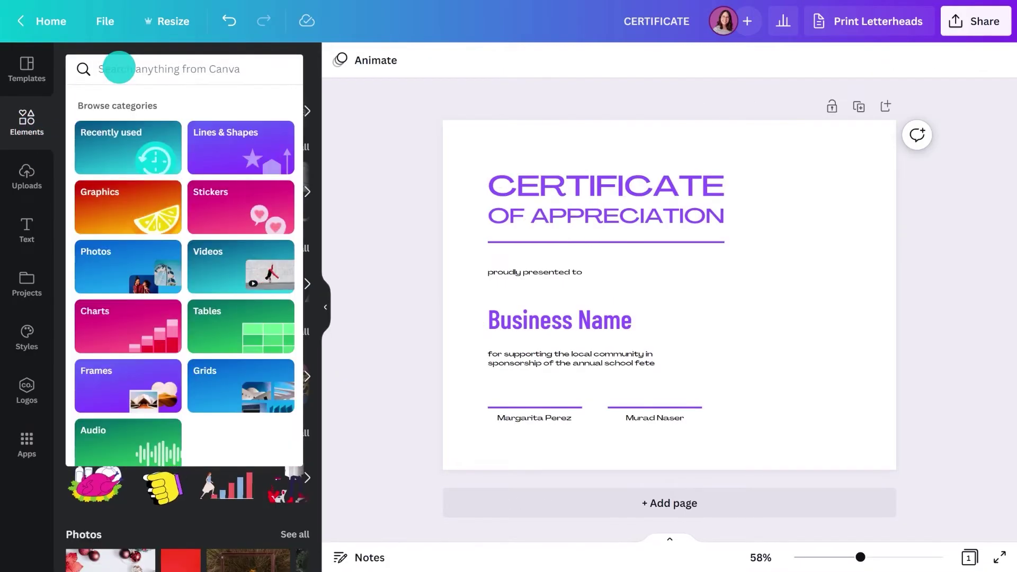
text(thank you typography)
key(Return)
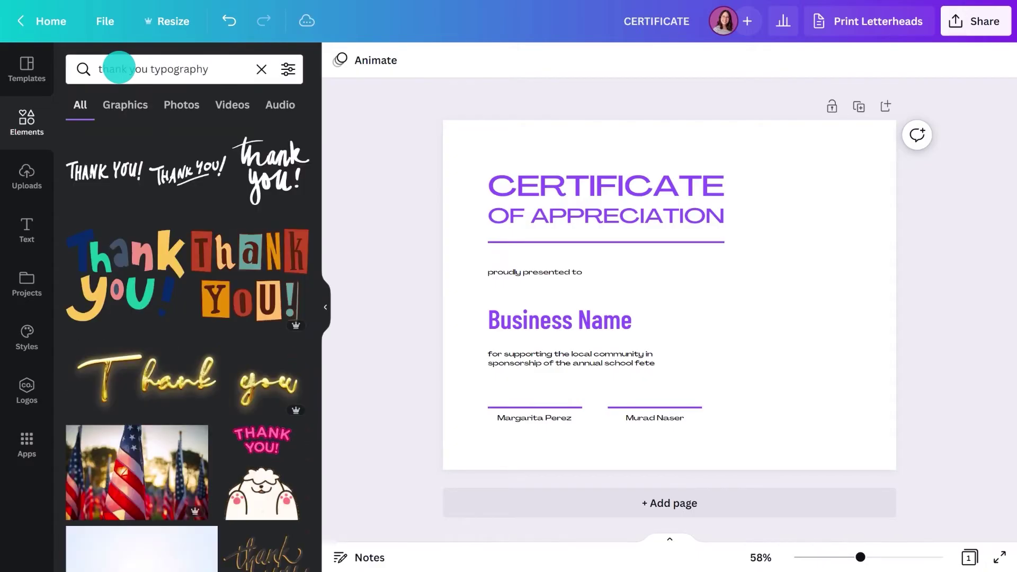
click(266, 170)
click(326, 306)
drag(460, 364, 543, 320)
drag(567, 265, 700, 218)
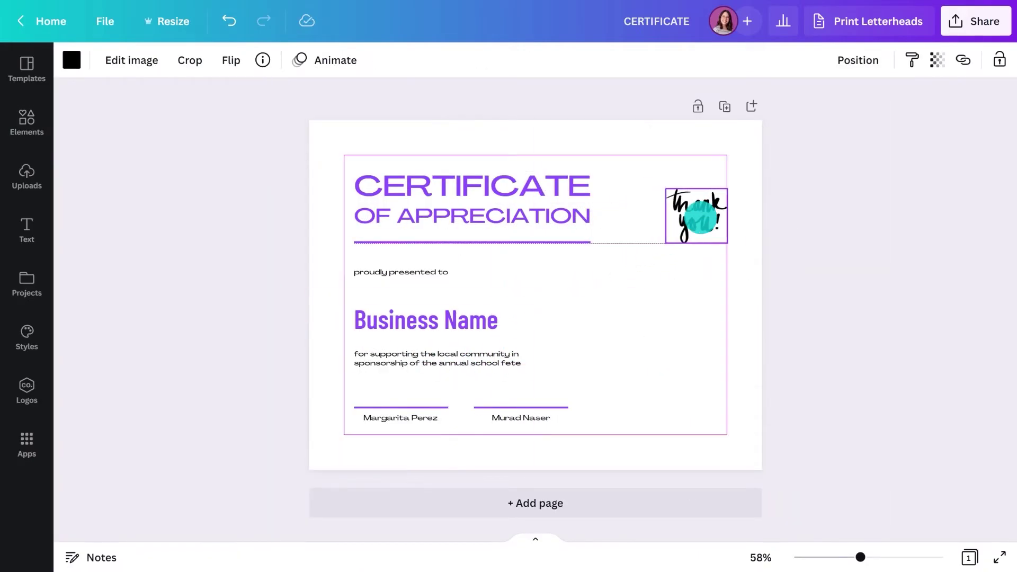
- Search the elements for "seal background", add the jagged round seal, shrink it and center it over the "thank you!" graphic
click(37, 125)
click(262, 69)
text(seal background)
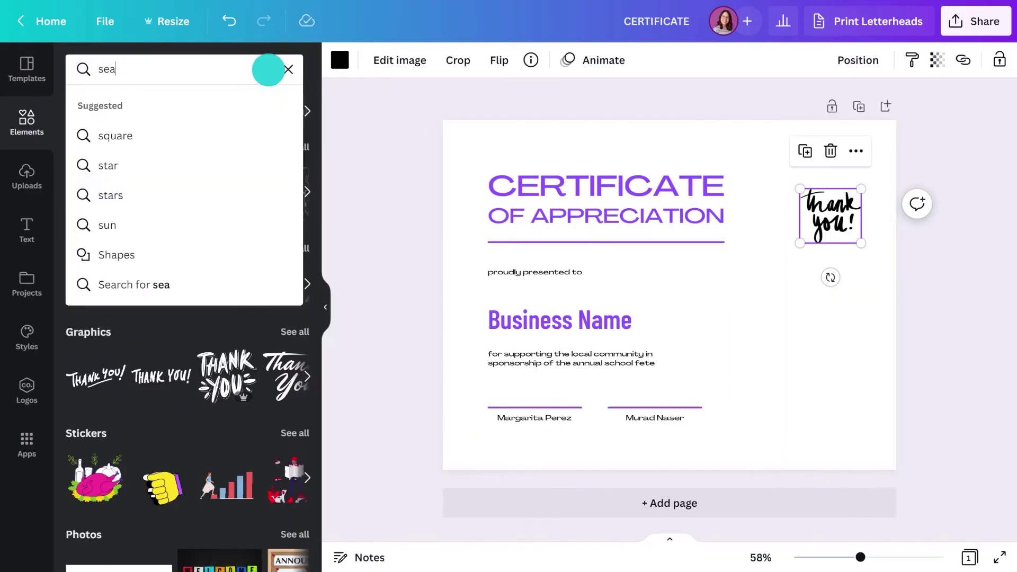
key(Return)
click(80, 161)
click(325, 298)
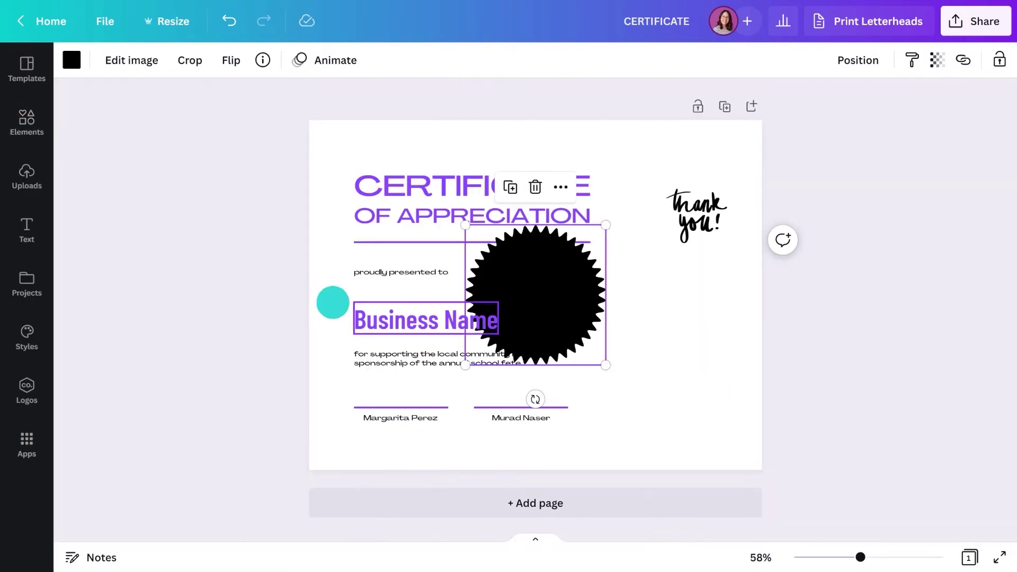
drag(467, 364, 545, 324)
drag(678, 192, 670, 185)
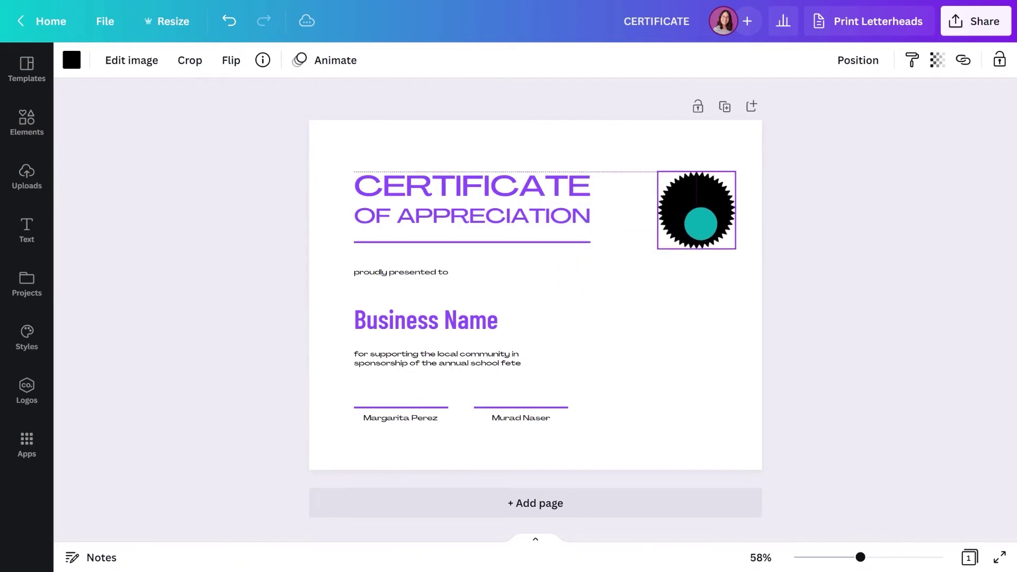
- Send the seal behind the "thank you!" graphic and give it a custom dark gold color
click(853, 60)
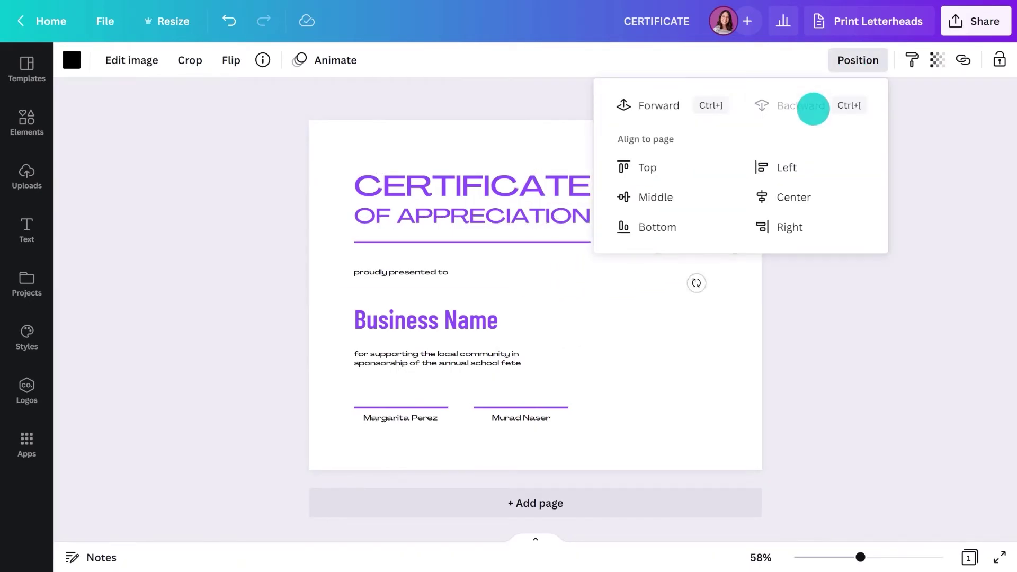
click(133, 222)
click(71, 60)
click(87, 138)
click(117, 266)
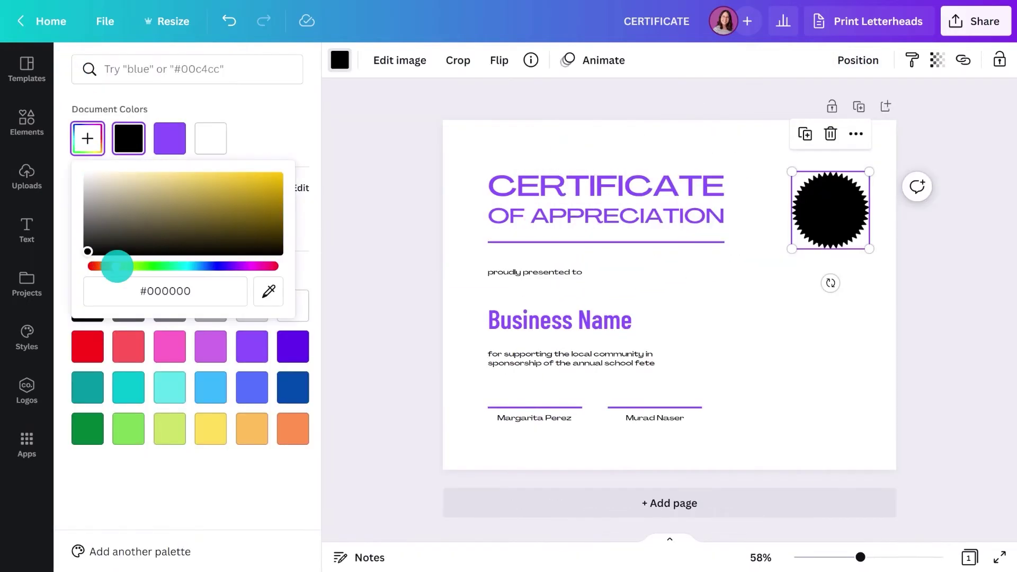
click(276, 184)
- Color the "thank you!" graphic white and shrink it to sit centered within the gold seal
click(821, 220)
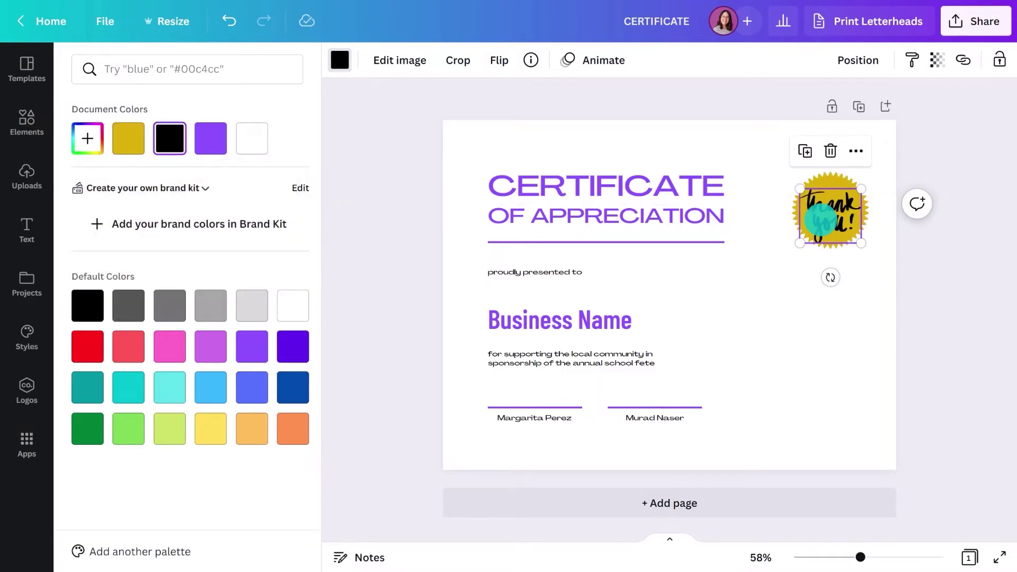
click(352, 256)
drag(667, 243, 674, 237)
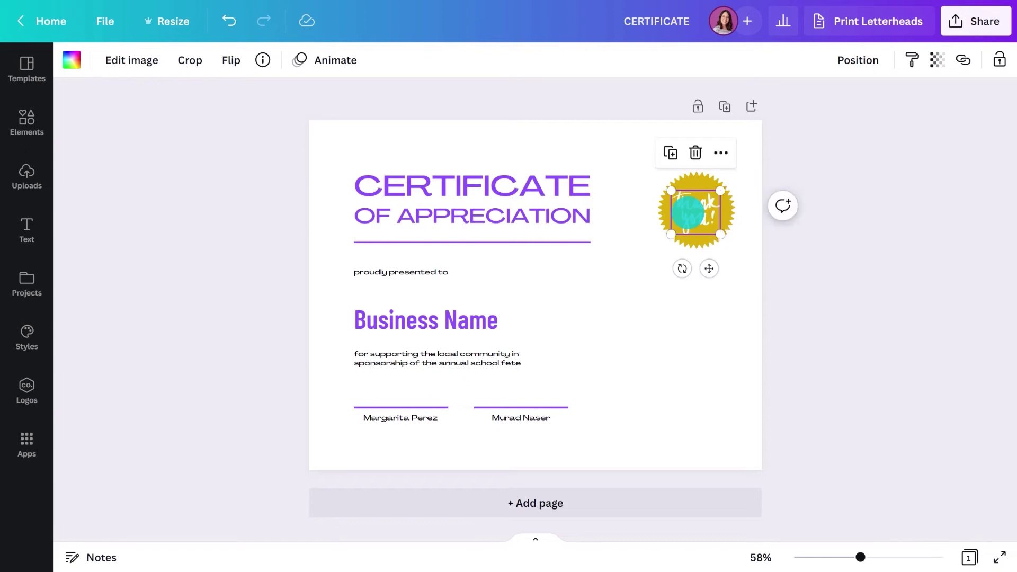
click(225, 171)
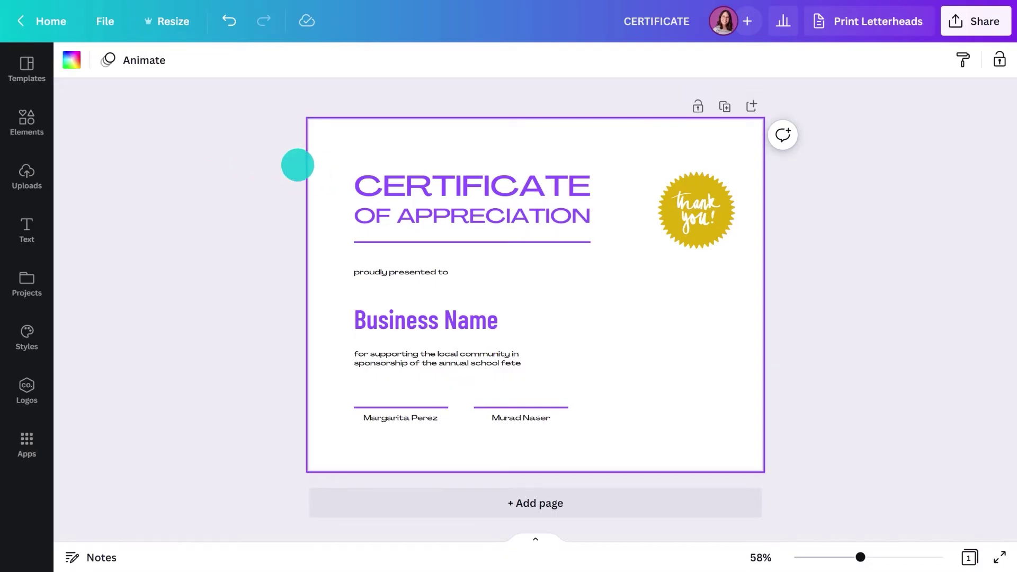
- Try a solid yellow page background from the default colors and undo it
click(77, 60)
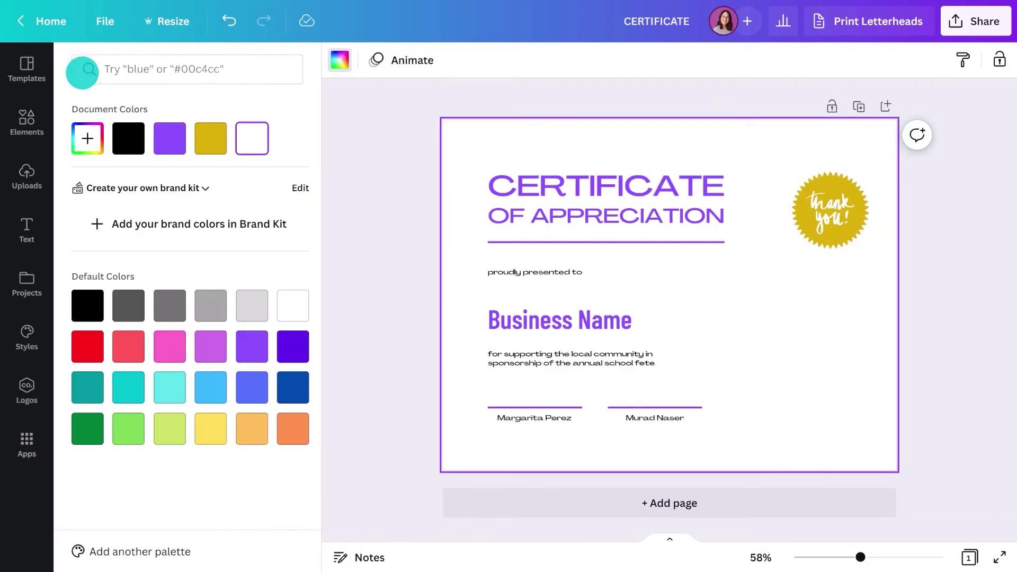
click(223, 429)
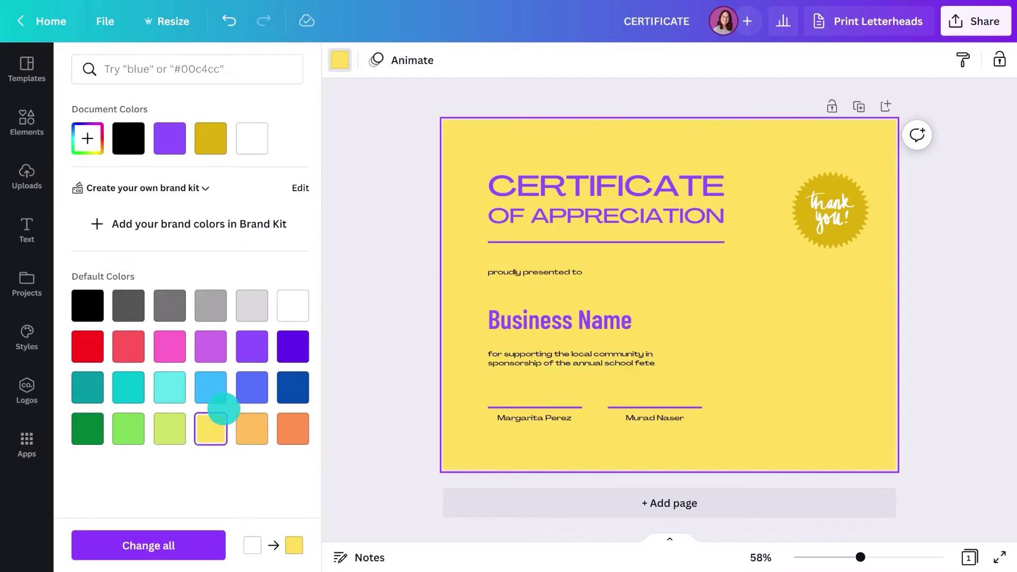
click(226, 23)
click(347, 204)
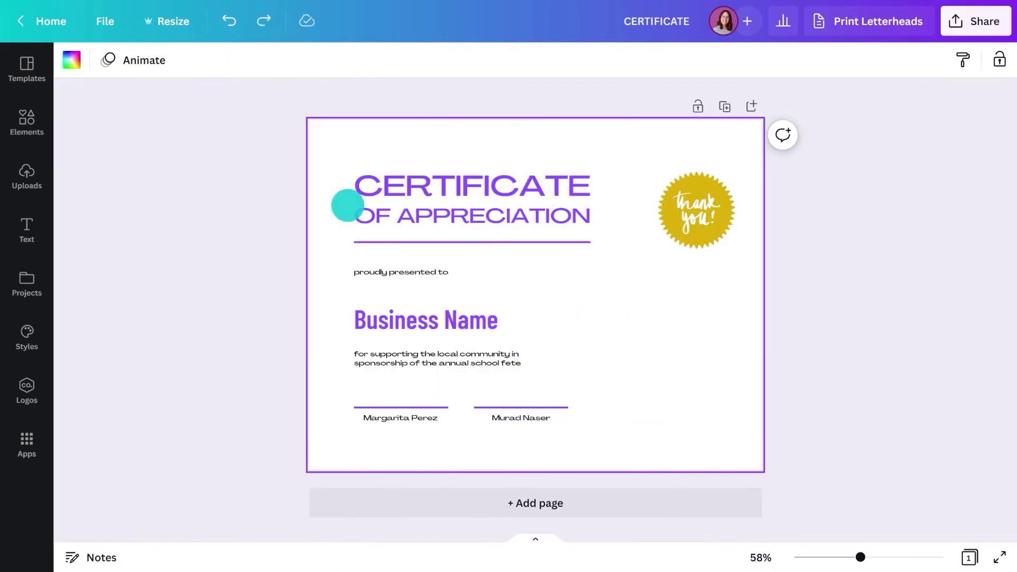
- Search the elements for "gold background" and set the white image with soft yellow gradient corners as the page background
click(28, 123)
click(267, 68)
text(go)
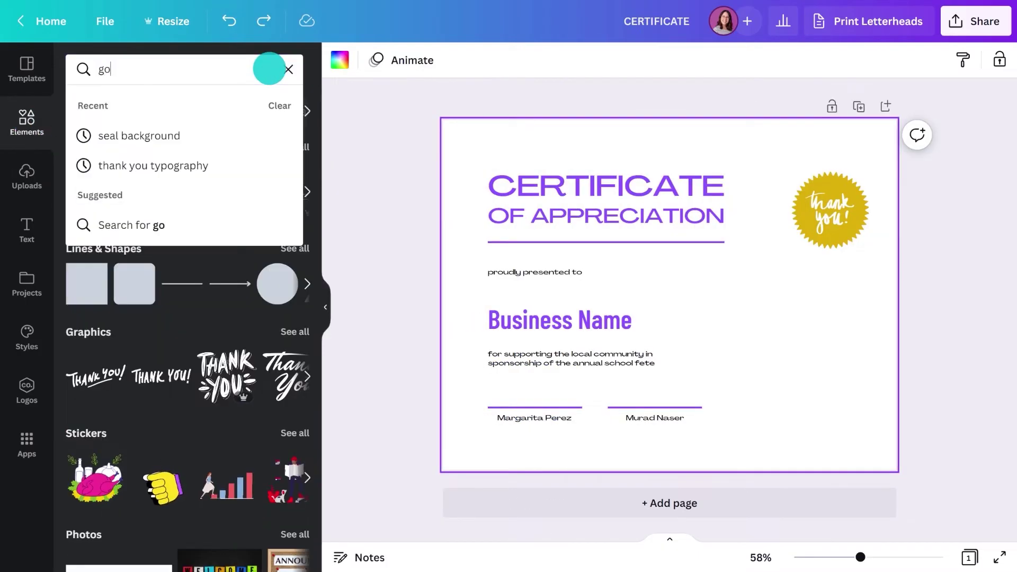
text(ld background)
key(Return)
drag(147, 281, 449, 340)
click(325, 307)
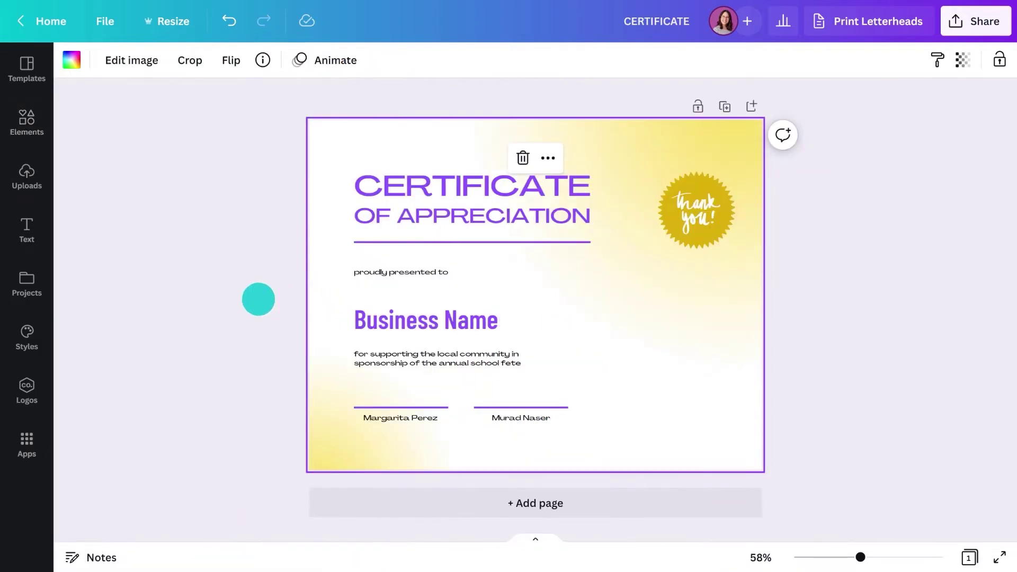
click(188, 292)
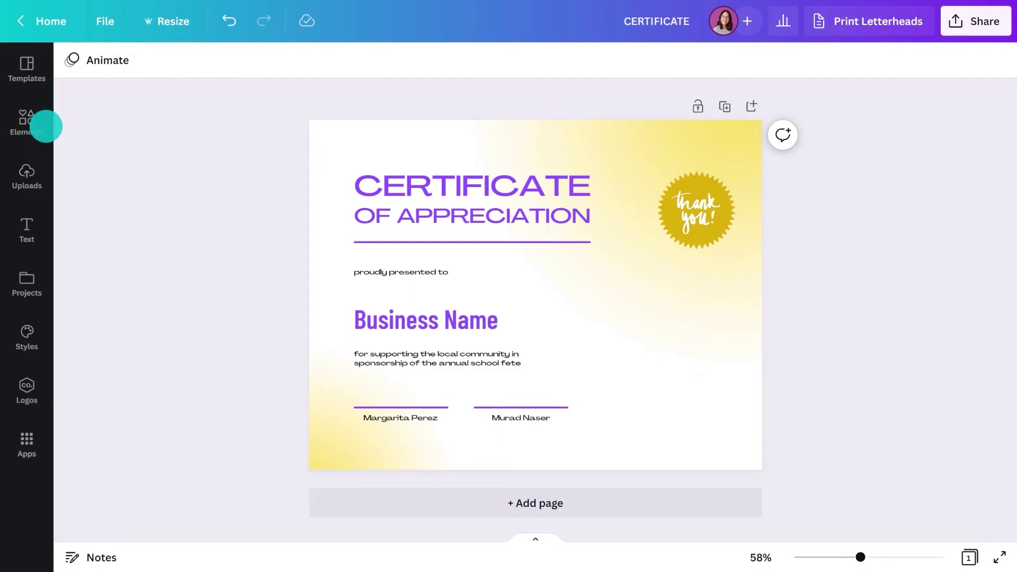
- Clear the previous element search and look through the graphics results for "community"
click(37, 116)
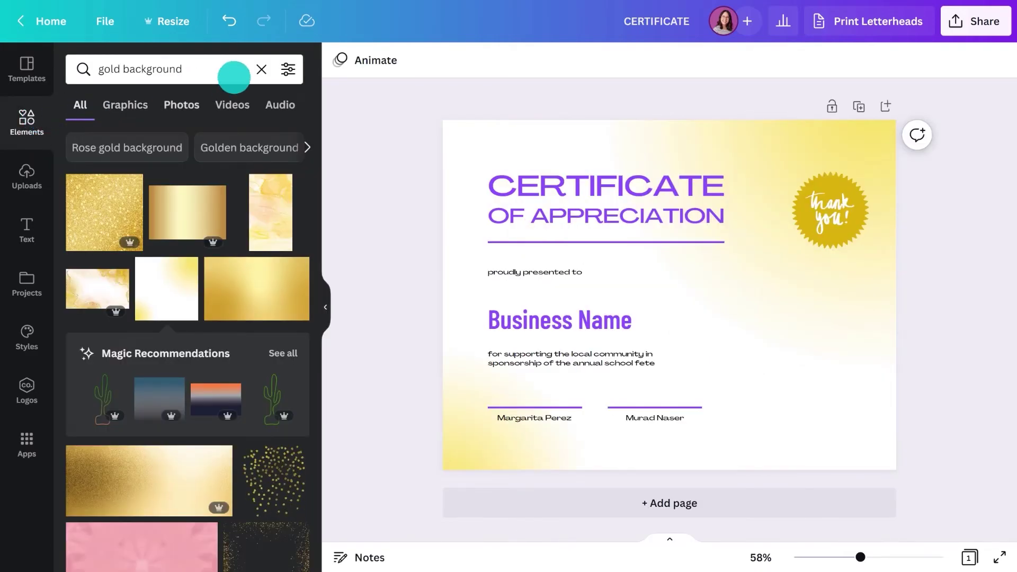
click(261, 70)
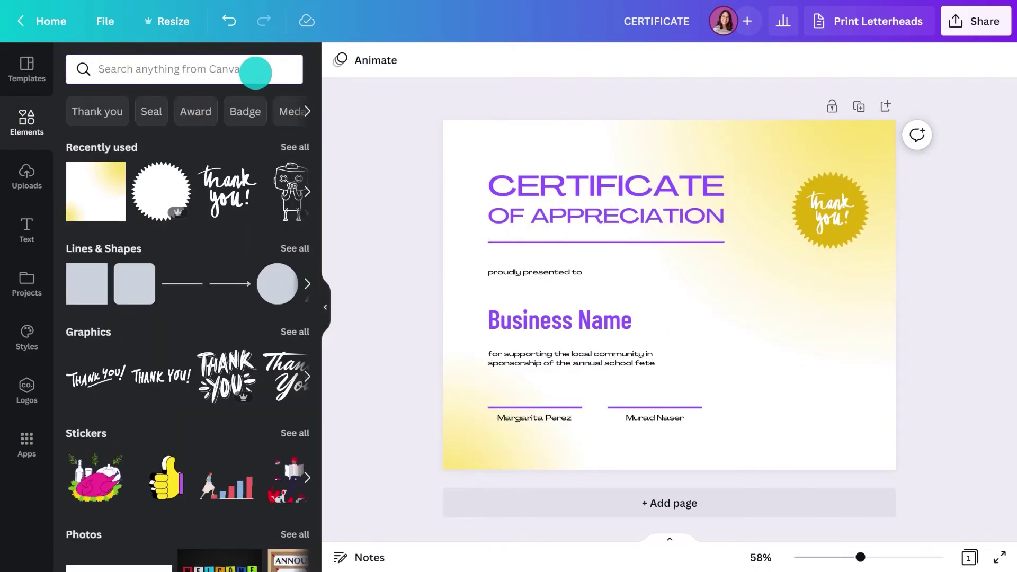
text(community)
key(Return)
click(119, 105)
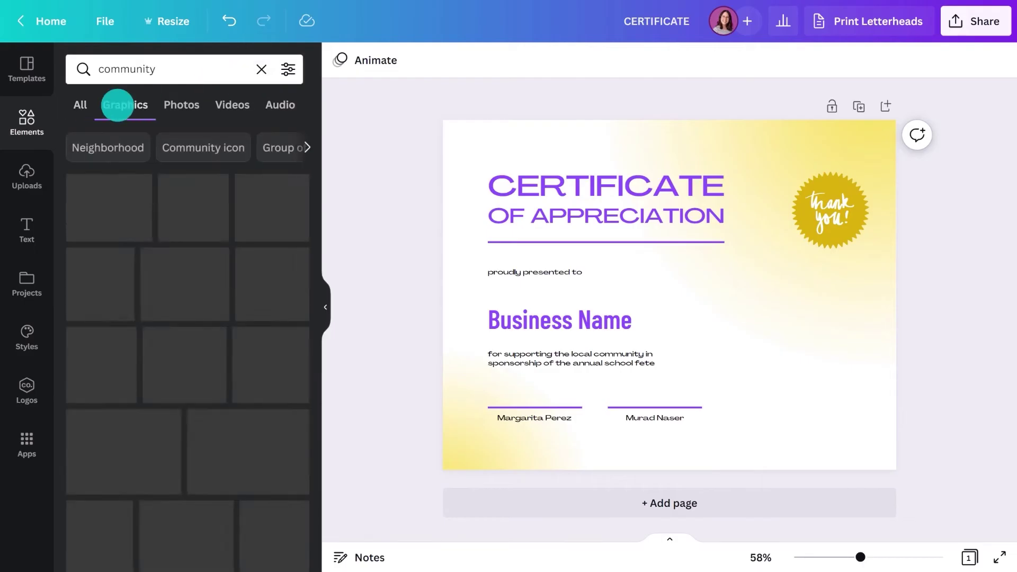
scroll(147, 197, down, 10)
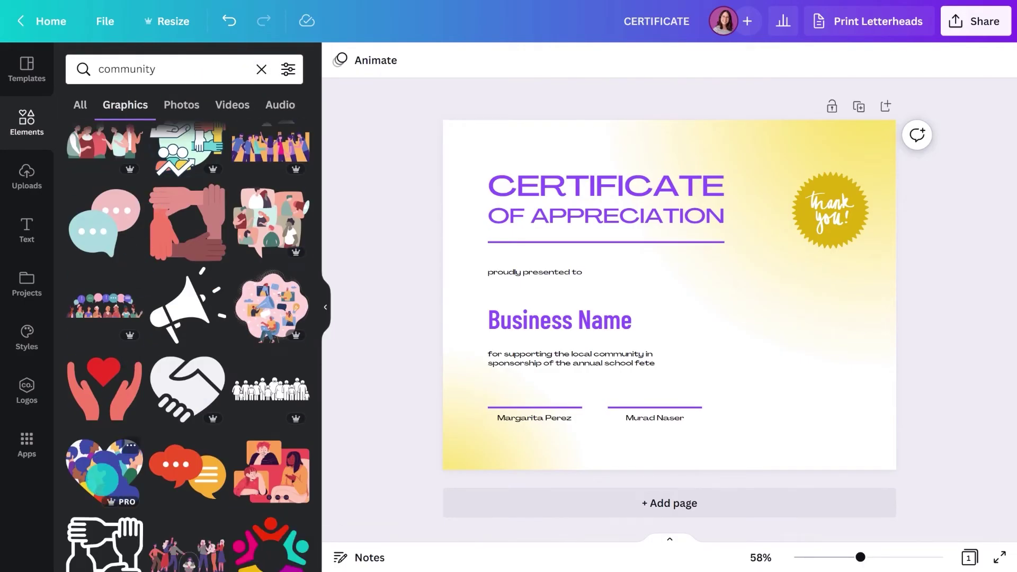
- Add the heart-shaped group-of-people illustration, shrink it and place it below the "thank you!" seal
click(102, 479)
click(326, 307)
drag(456, 228, 489, 255)
drag(553, 310, 654, 353)
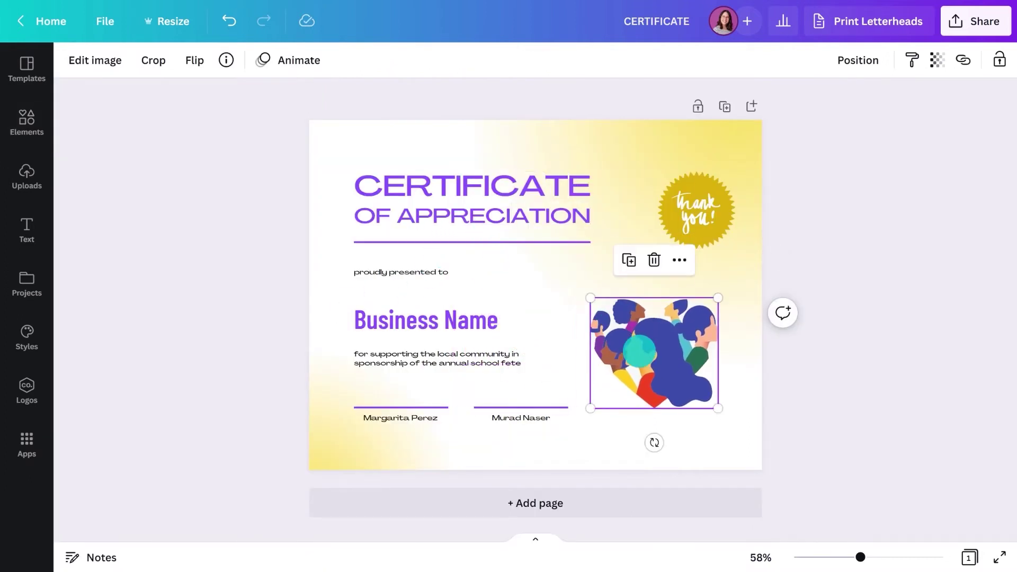
click(207, 222)
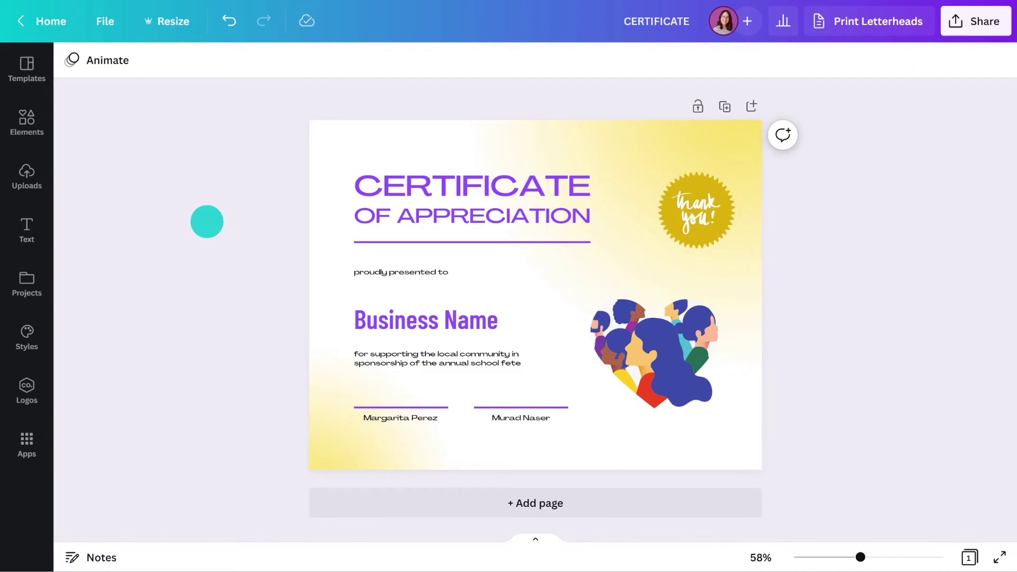
- Search the elements for "contemporary shape", add the purple blob, and enlarge and rotate it to run off the certificate's right edge
click(42, 124)
click(141, 63)
text(contemporary shape)
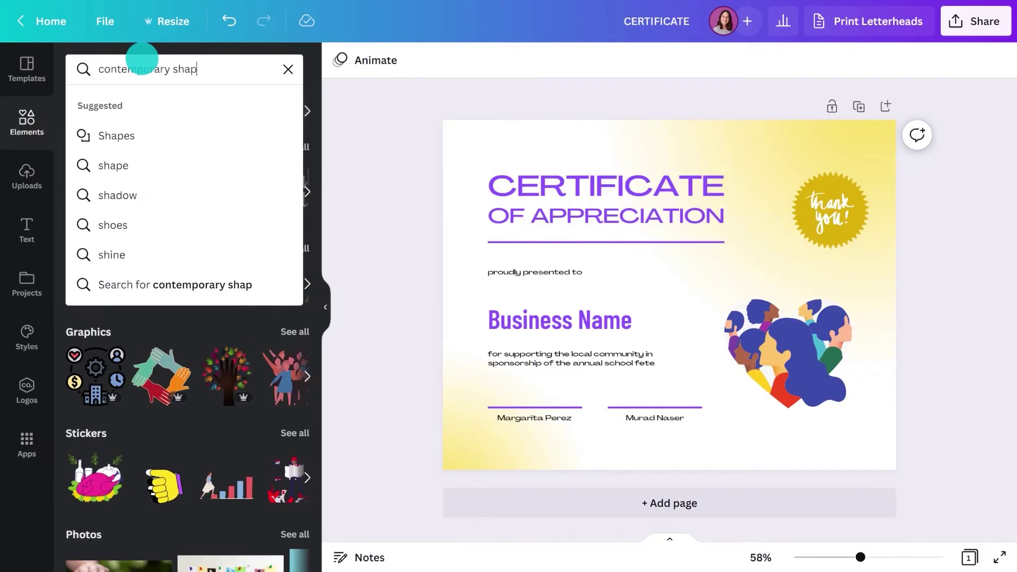
key(Return)
click(104, 169)
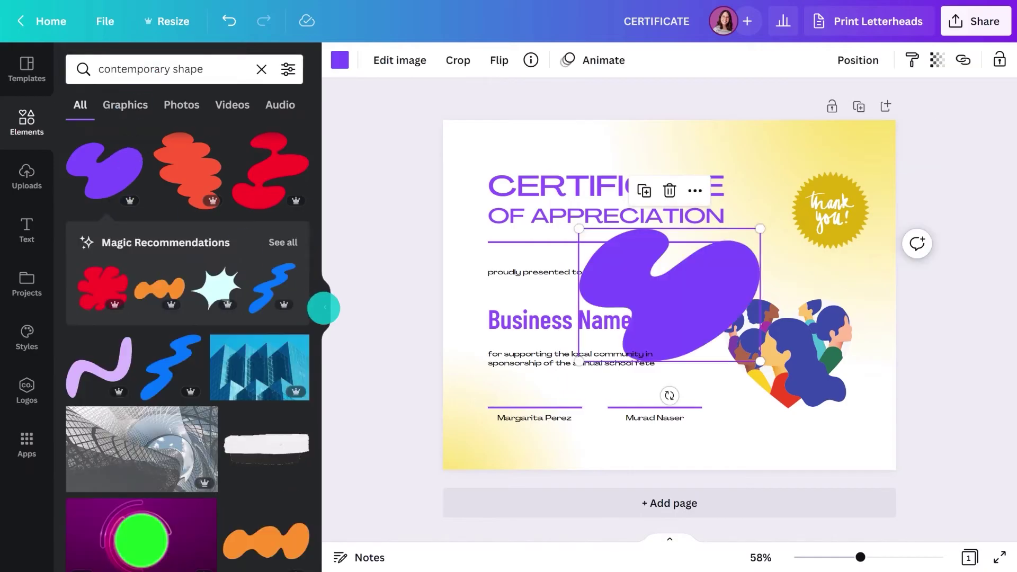
click(324, 308)
drag(526, 393, 511, 568)
drag(530, 318, 792, 351)
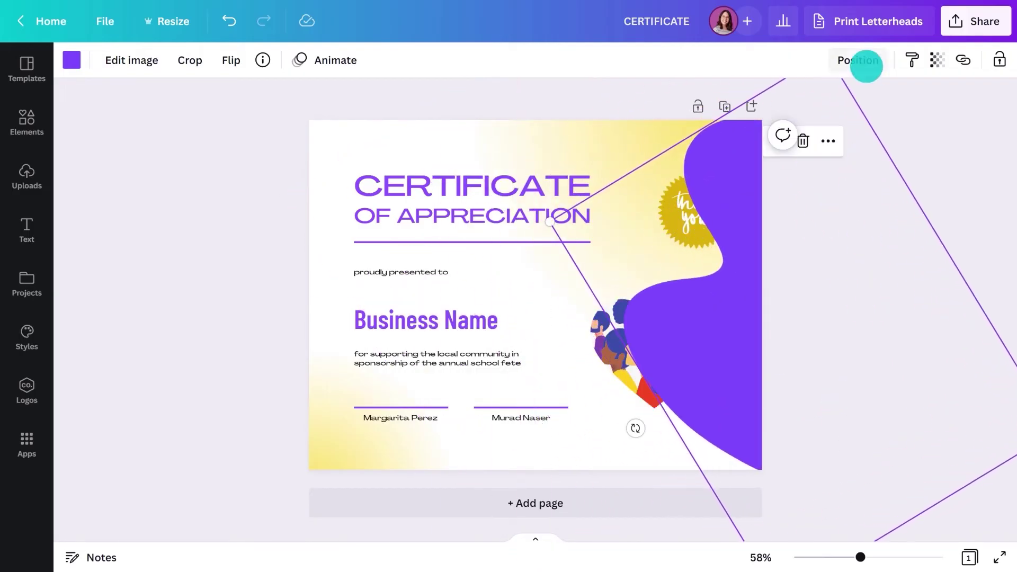
- Send the purple blob backward so it sits behind the seal and the people illustration
click(867, 62)
click(800, 134)
click(233, 286)
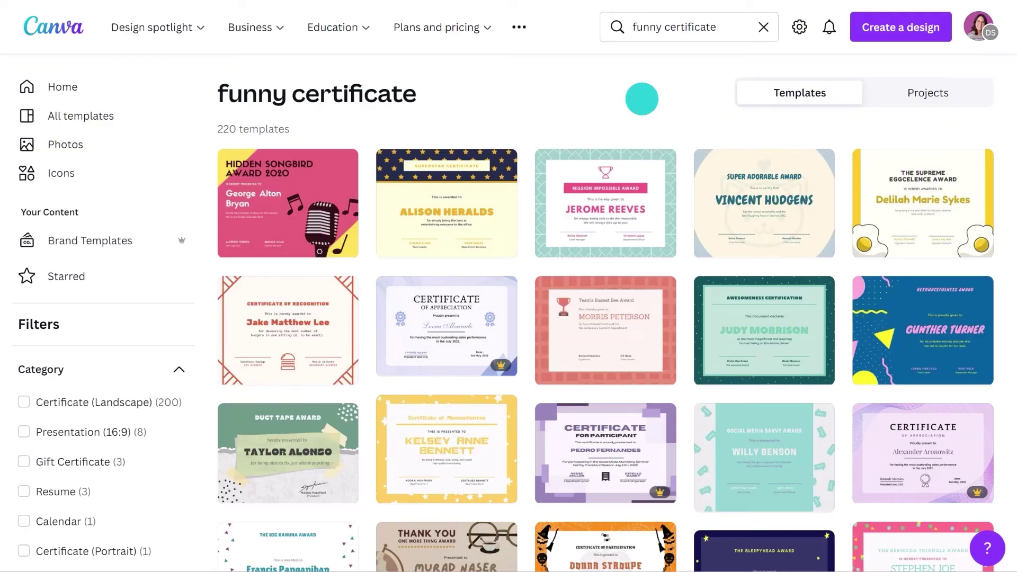
- Browse the "funny certificate" templates and open the Red and White Bacon Illustration Funny Certificate for editing
click(377, 291)
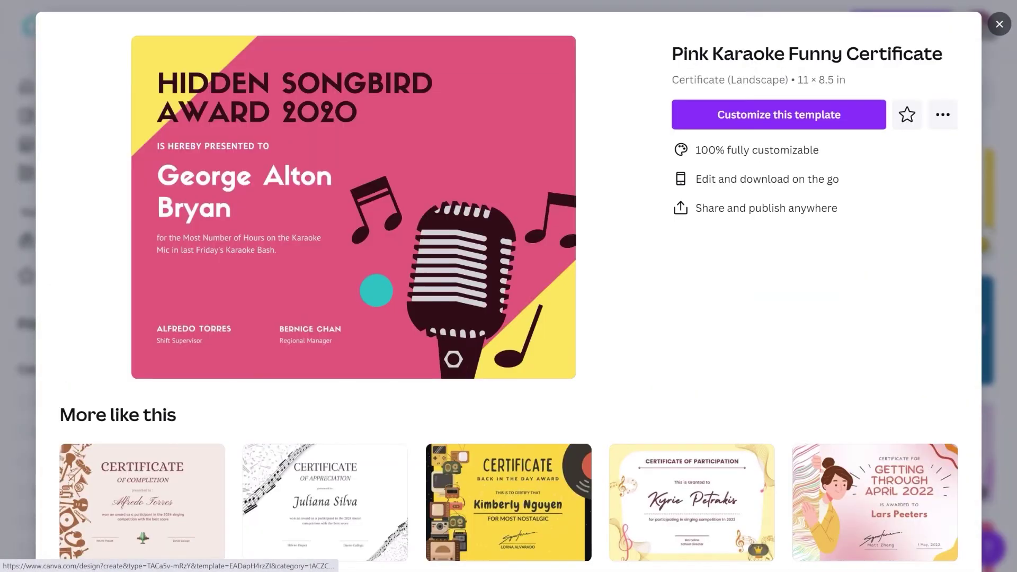
click(1000, 24)
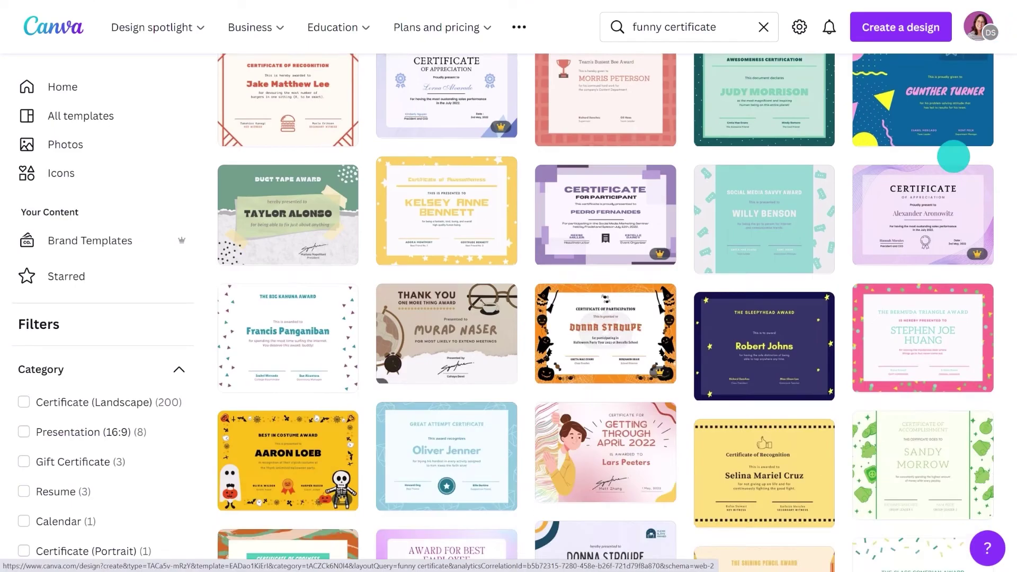
scroll(934, 201, down, 15)
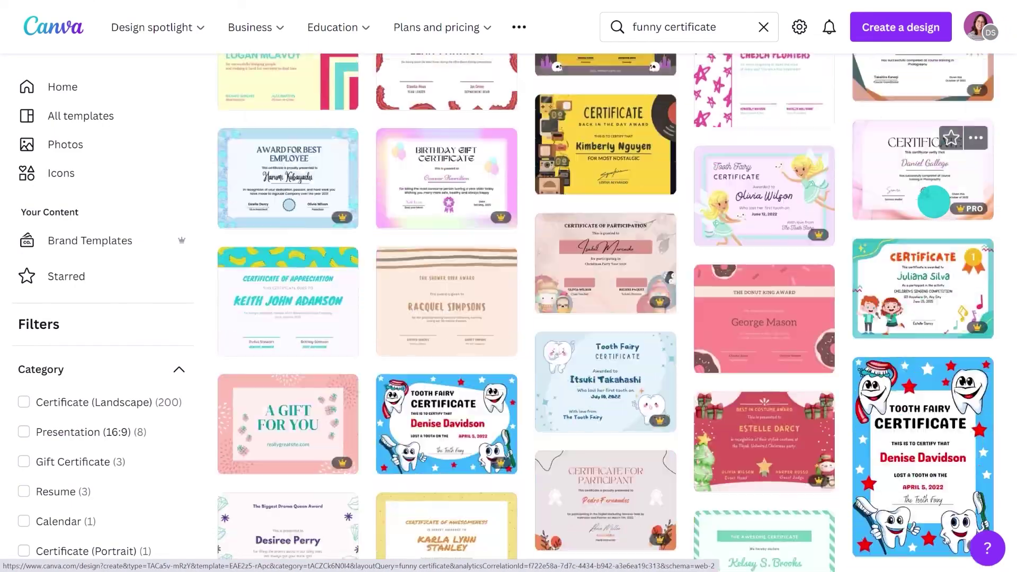
scroll(934, 201, down, 6)
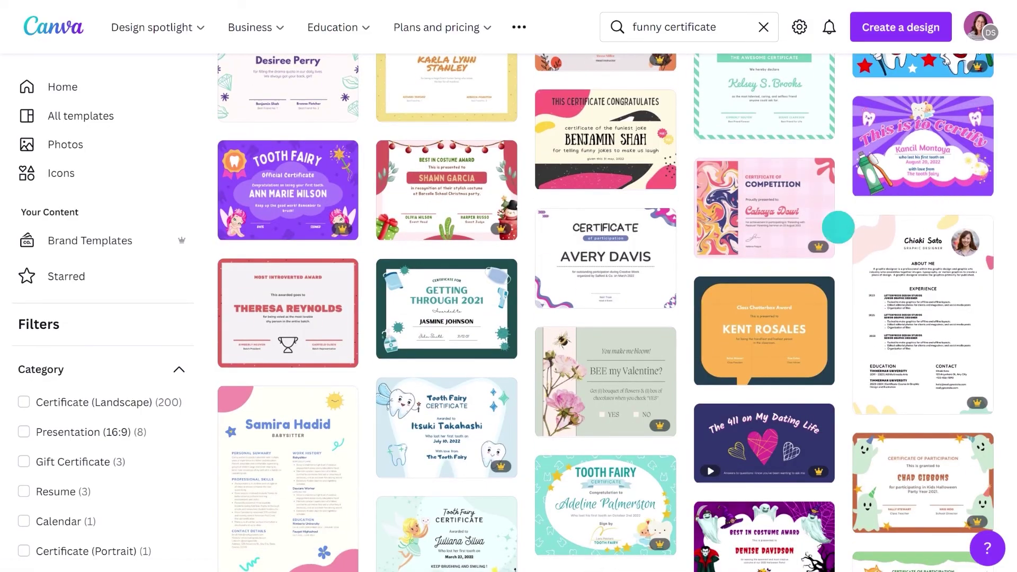
click(499, 269)
click(520, 397)
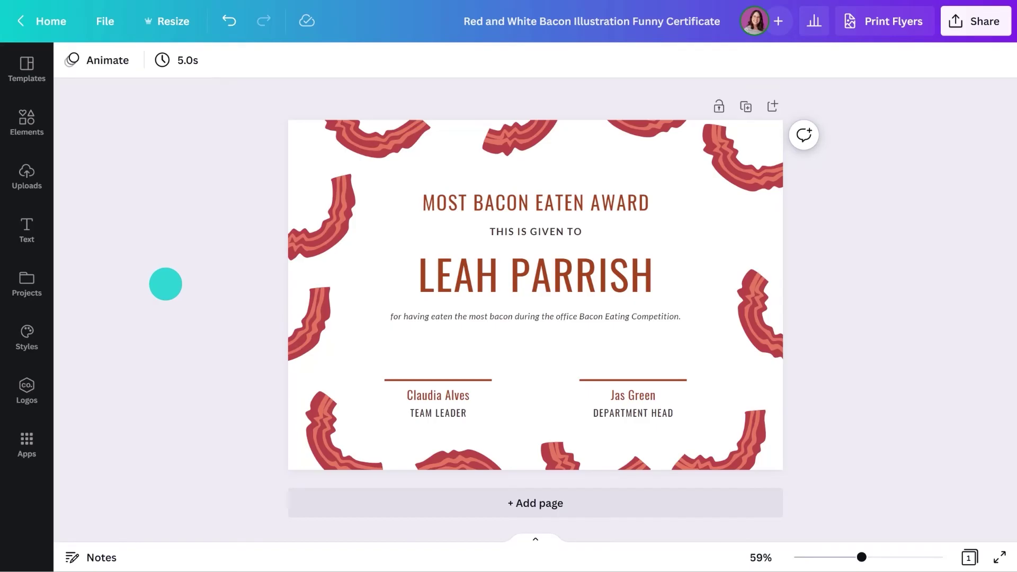
- Select all the bacon illustrations around the certificate's border and delete them together
shift+click(313, 228)
shift+click(321, 419)
shift+click(311, 361)
shift+click(461, 461)
shift+click(551, 453)
shift+click(734, 405)
shift+click(753, 329)
shift+click(742, 173)
shift+click(647, 127)
shift+click(516, 135)
shift+click(332, 137)
key(Delete)
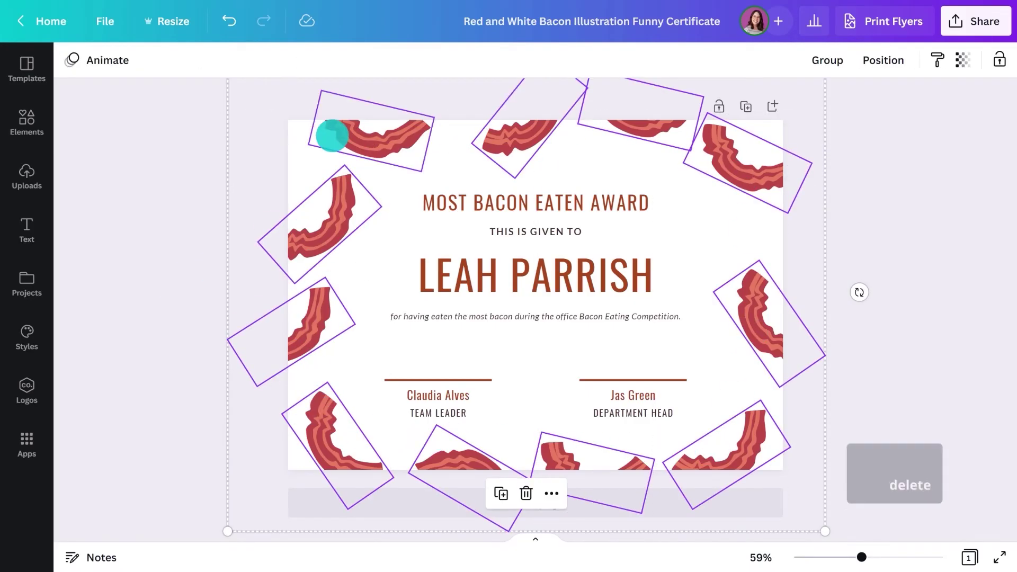
- Change the award title to "BEST BAKED GOODS IN THE OFFICE" and the line below it to "THIS AWARD IS GIVEN TO"
double_click(523, 202)
text(BEST)
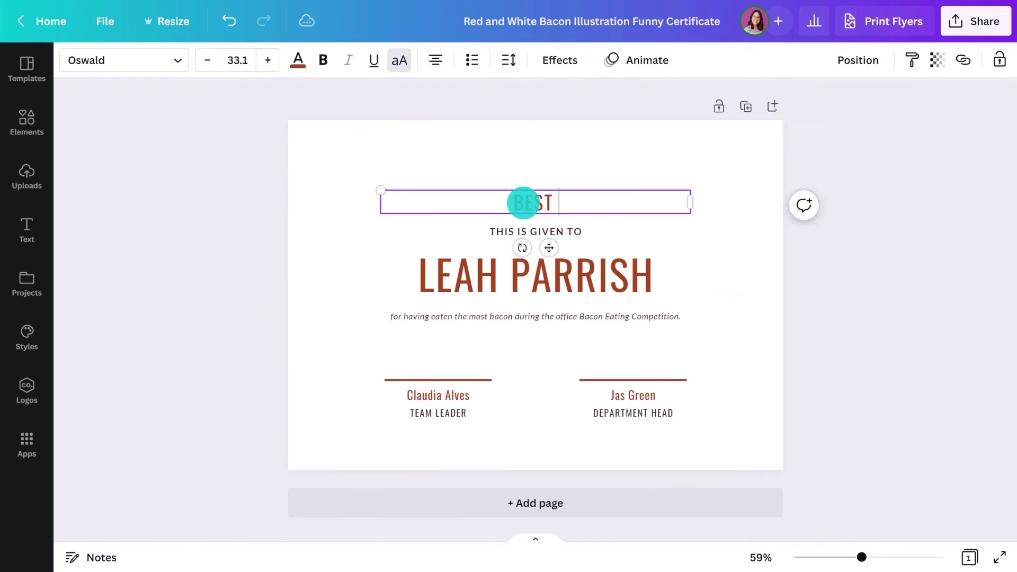
text( BAKED GOODS IN THE OFFICE)
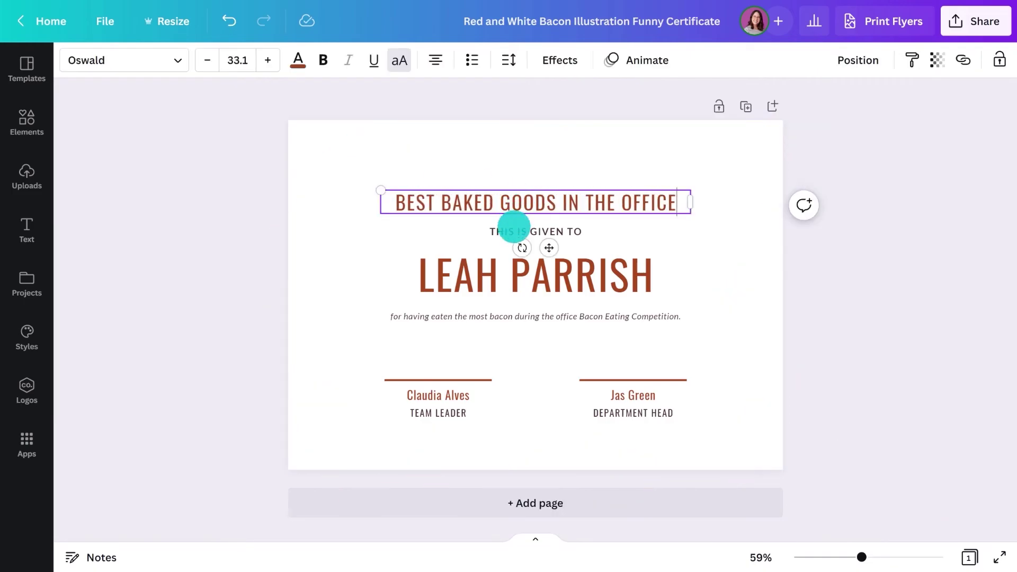
double_click(512, 231)
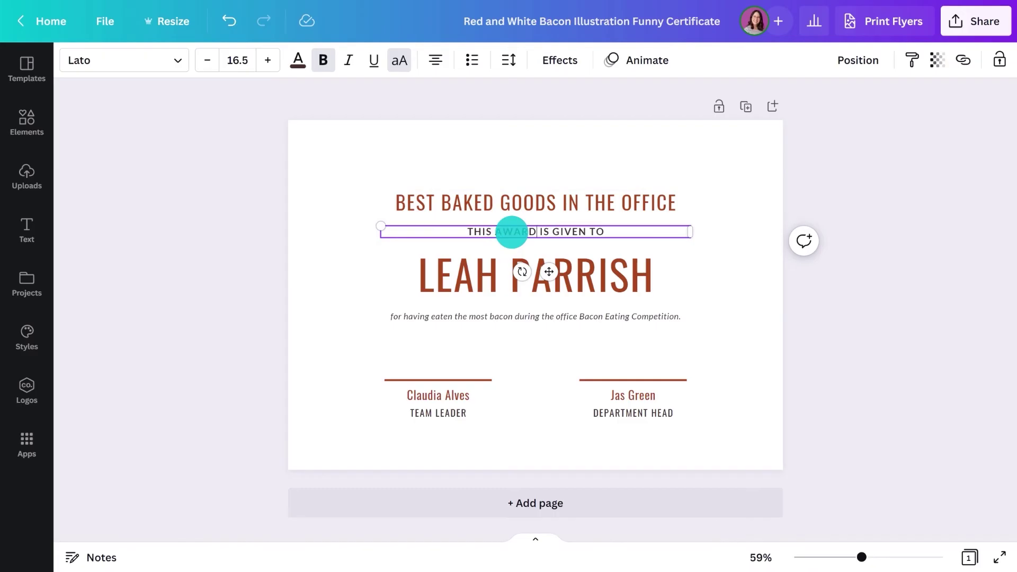
- Replace the recipient's name without all caps and change the description to "For providing us with the most delicious cookies, cakes and pastries!"
click(491, 277)
click(399, 67)
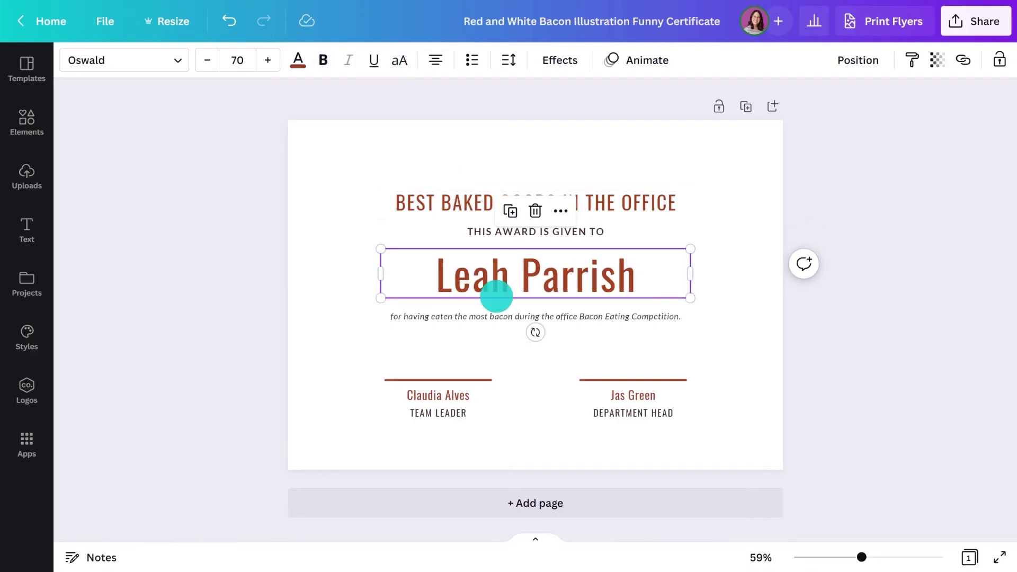
double_click(494, 295)
text(Donna Stroupe)
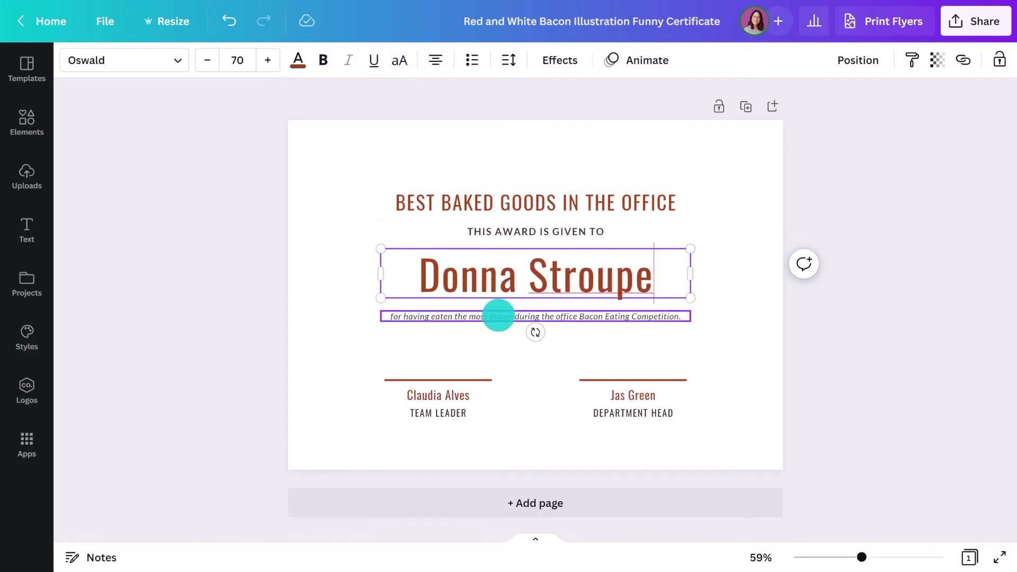
double_click(497, 316)
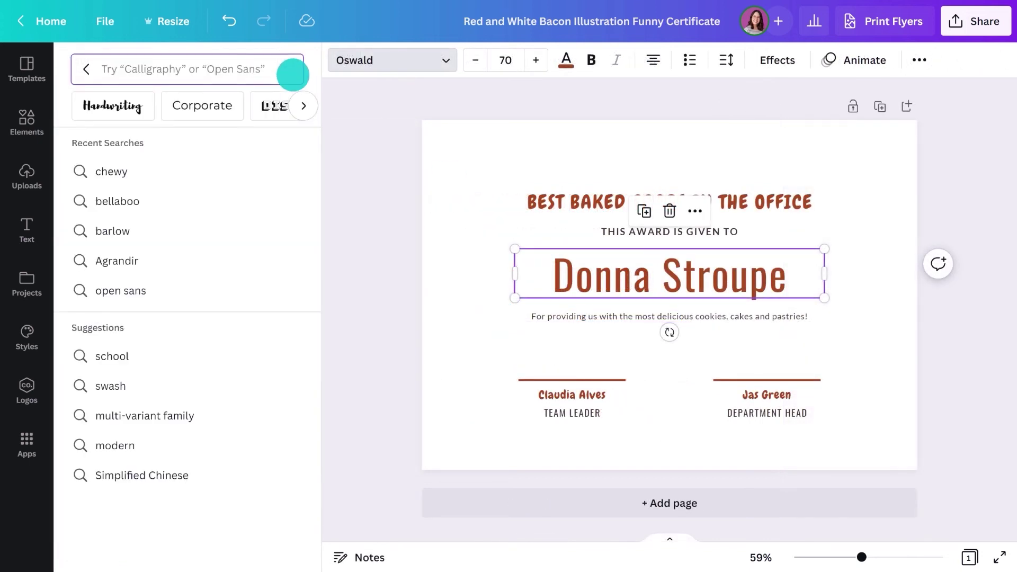
- Set the recipient's name in the Bellaboo font at size 80 and give it a custom pink color
text(bellaboo)
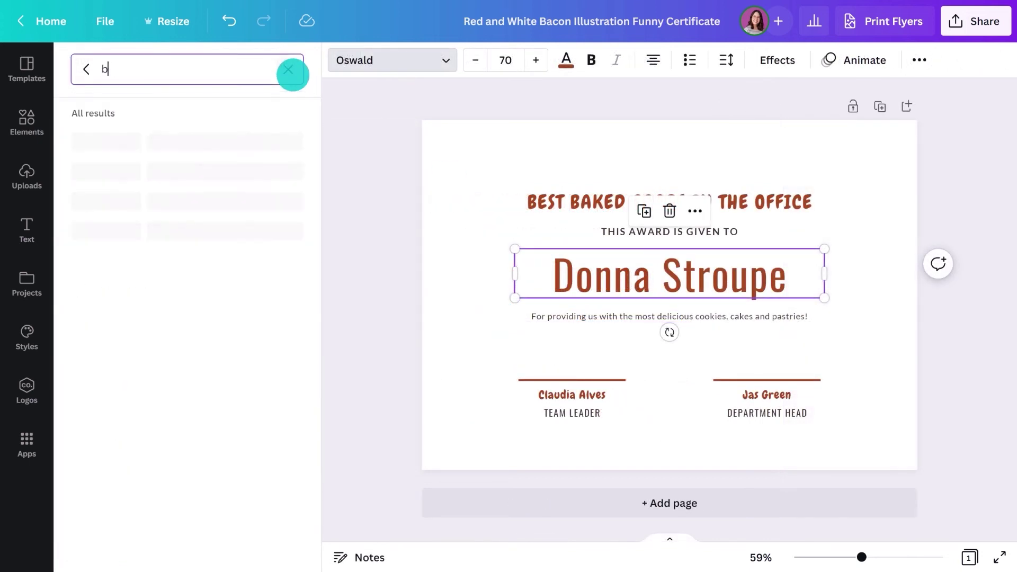
click(257, 138)
click(537, 60)
click(536, 59)
click(560, 60)
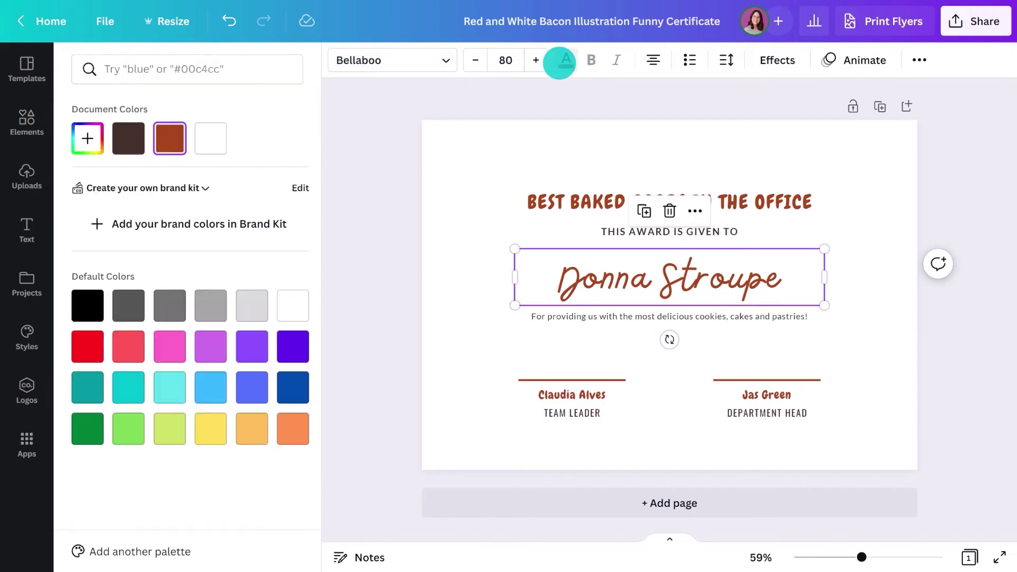
click(87, 138)
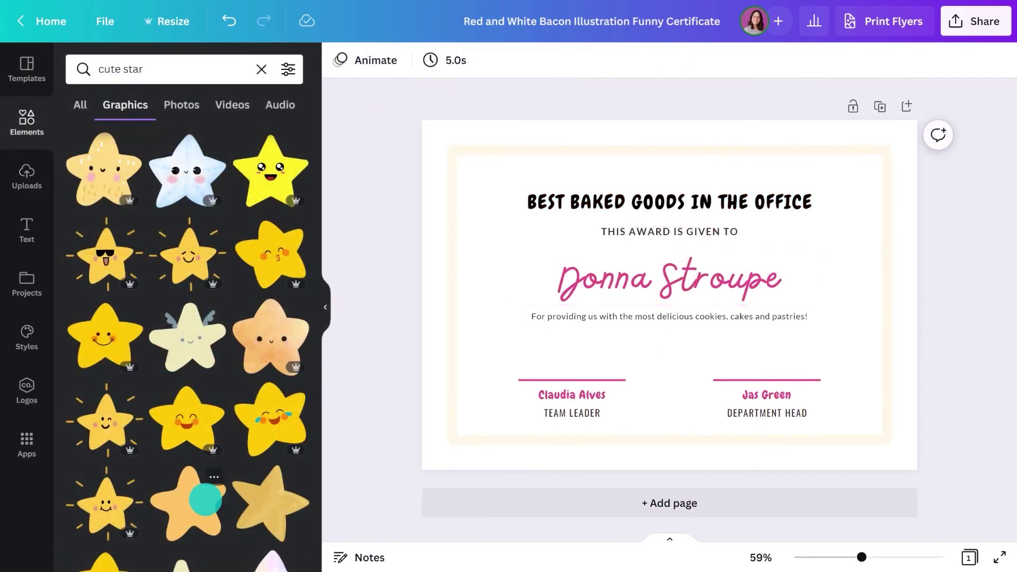
- Add the plain rounded star from the "cute star" graphics, shrink it between the two signature lines and color it white
click(203, 495)
click(325, 308)
key(alt)
mouse_move(602, 224)
mouse_down()
mouse_move(539, 265)
mouse_move(552, 418)
mouse_up()
click(71, 59)
click(87, 172)
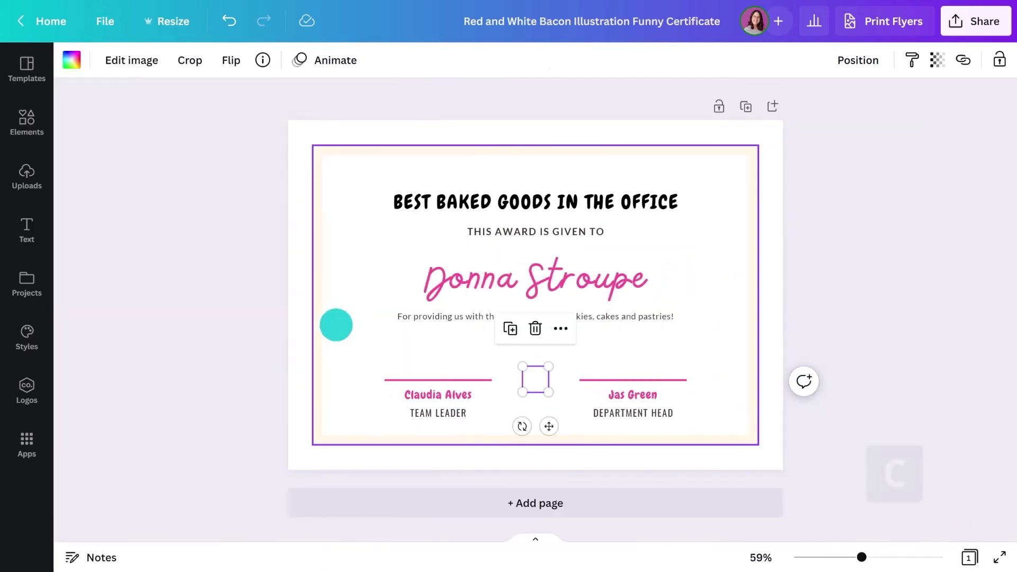
- Add a circle, resize it to frame the white star and send it behind the star as a yellow medal
key(c)
mouse_move(548, 316)
mouse_down()
mouse_move(541, 434)
mouse_move(550, 424)
mouse_up()
key(alt)
drag(588, 329, 552, 357)
click(921, 60)
click(863, 105)
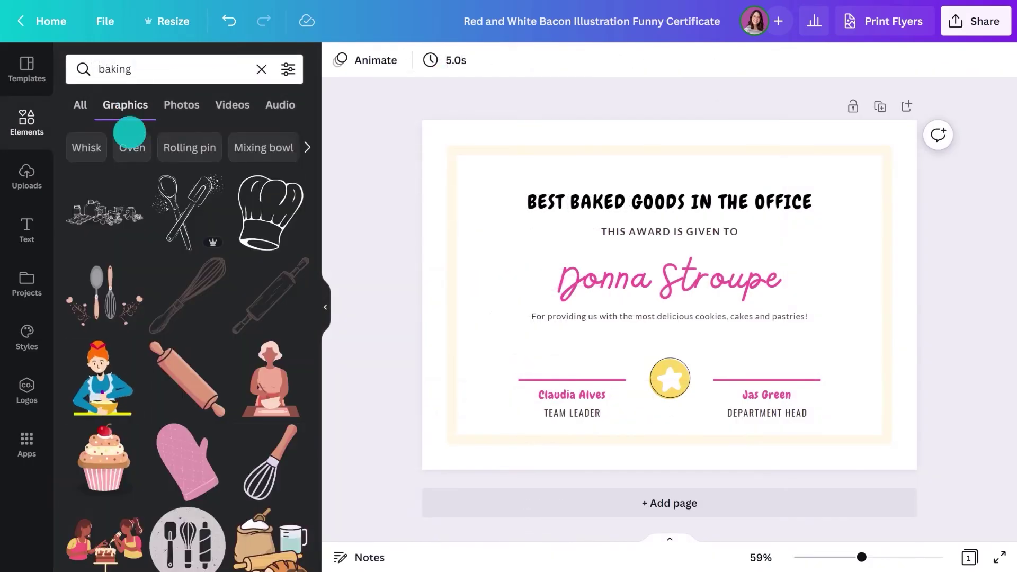
- Add the pink stand mixer from the "baking" graphics and place it, shrunk and tilted, over the certificate's upper-left edge
scroll(139, 188, down, 3)
scroll(139, 188, down, 2)
drag(185, 414, 672, 318)
drag(670, 401, 633, 395)
drag(621, 349, 447, 214)
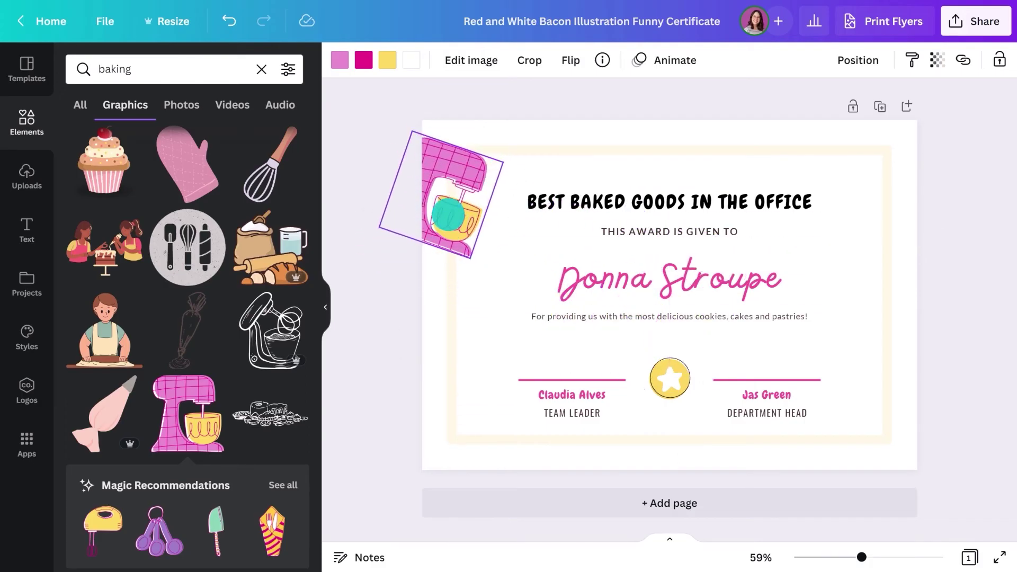
- Show all recommended graphics matching the stand mixer and add another baking illustration to the certificate
click(283, 485)
key(ctrl+z)
drag(106, 329, 661, 340)
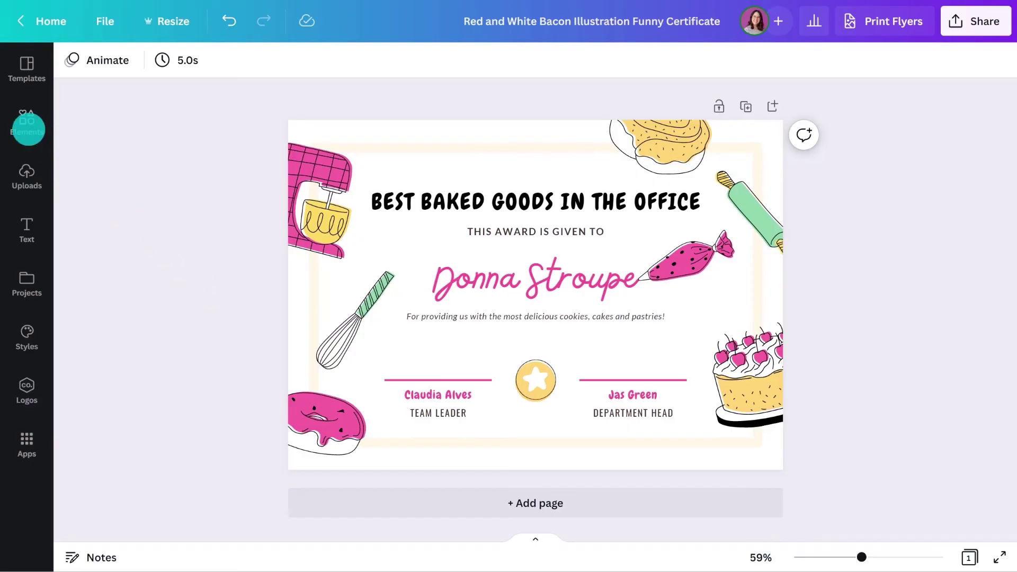
- Search the elements for "animated donut" and filter the results to Animated only
click(28, 130)
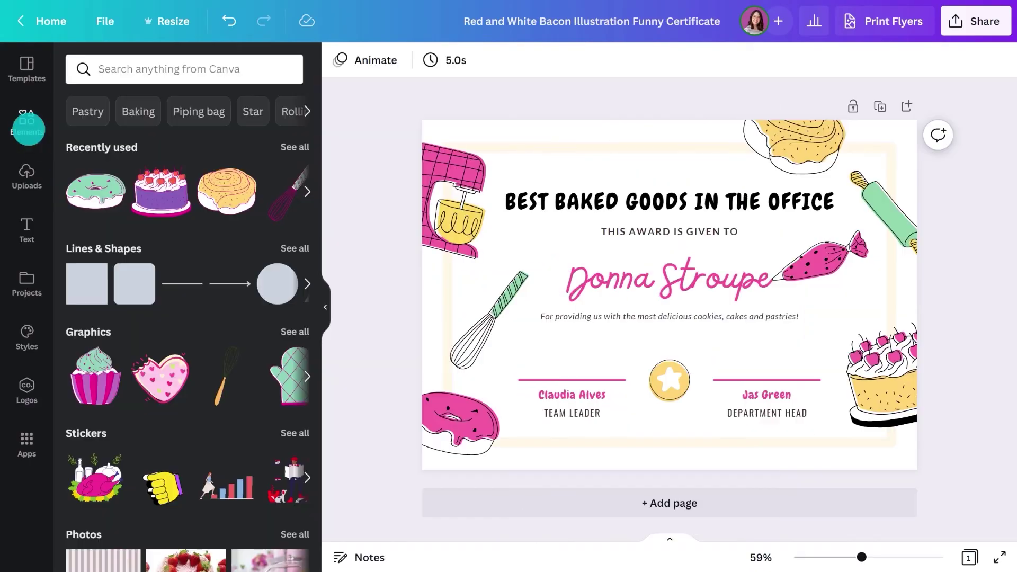
click(131, 71)
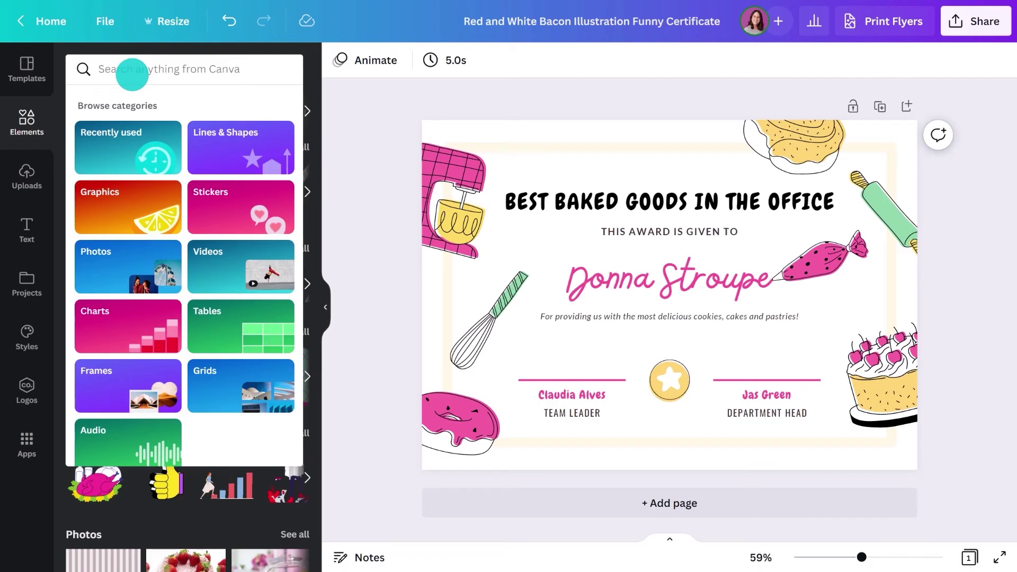
text(animated donut)
key(Return)
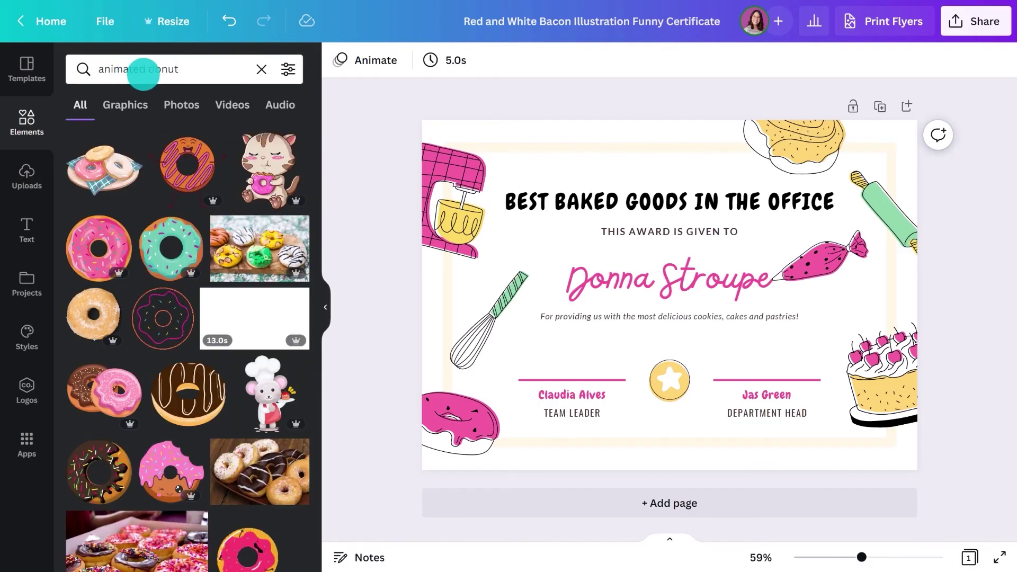
click(286, 69)
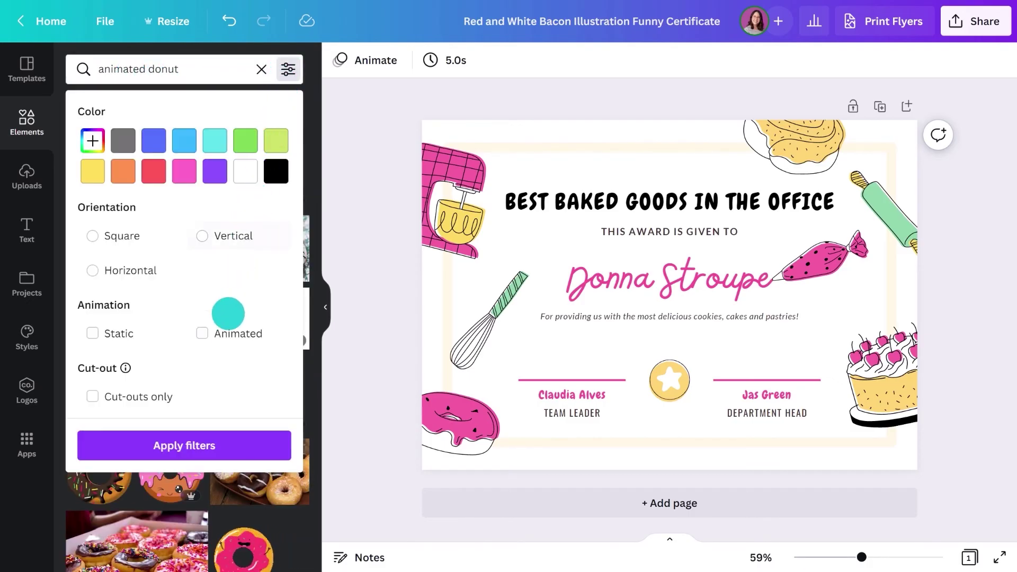
click(224, 331)
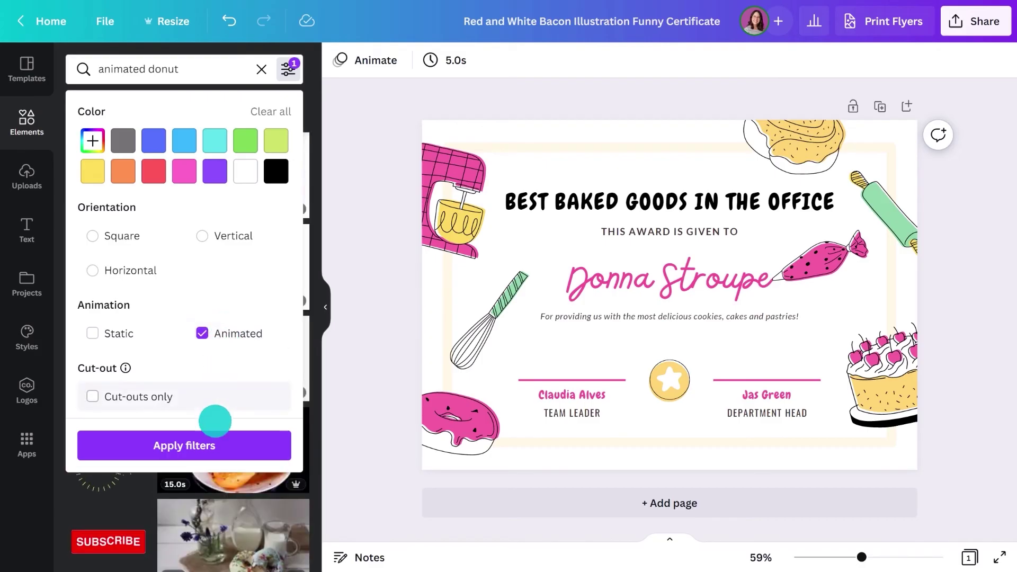
click(214, 442)
- Add the animated donut with pink icing, shrink it and place it across the certificate's top edge above the title
click(105, 267)
drag(458, 433, 763, 245)
drag(816, 207, 727, 119)
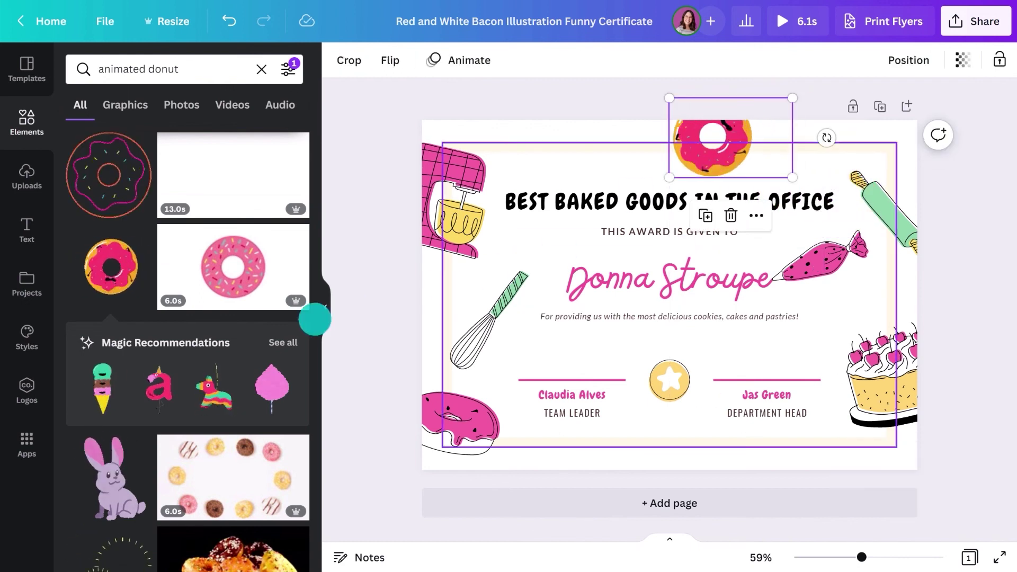
- Replace some static baking illustrations with animated graphics from the donut's full recommendations, and rearrange the whisk along the certificate's lower-left edge
click(283, 343)
click(111, 328)
drag(806, 155, 632, 355)
key(Delete)
drag(496, 313, 482, 424)
drag(605, 431, 470, 383)
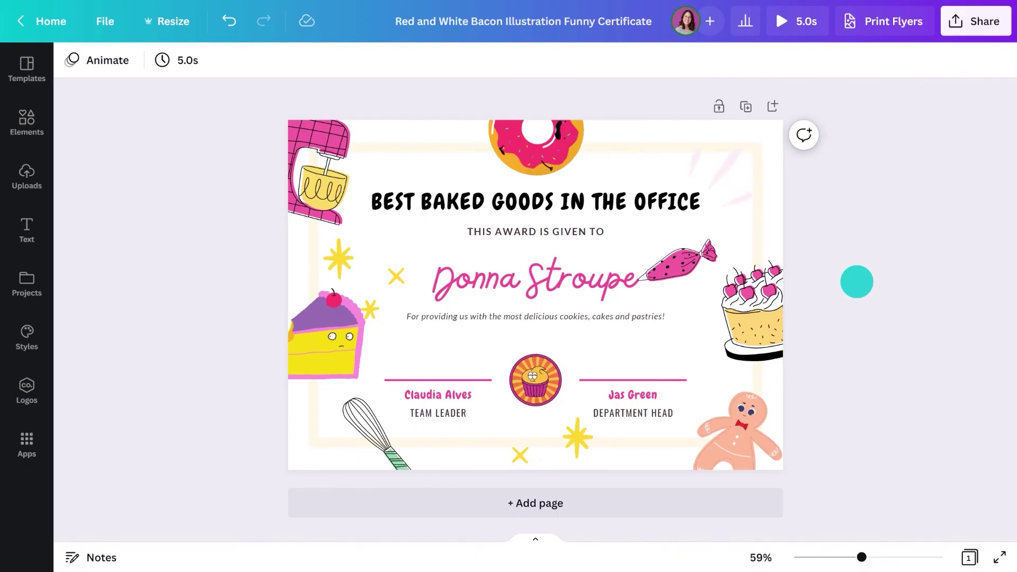
- Download the animated baked-goods certificate as a GIF
click(971, 24)
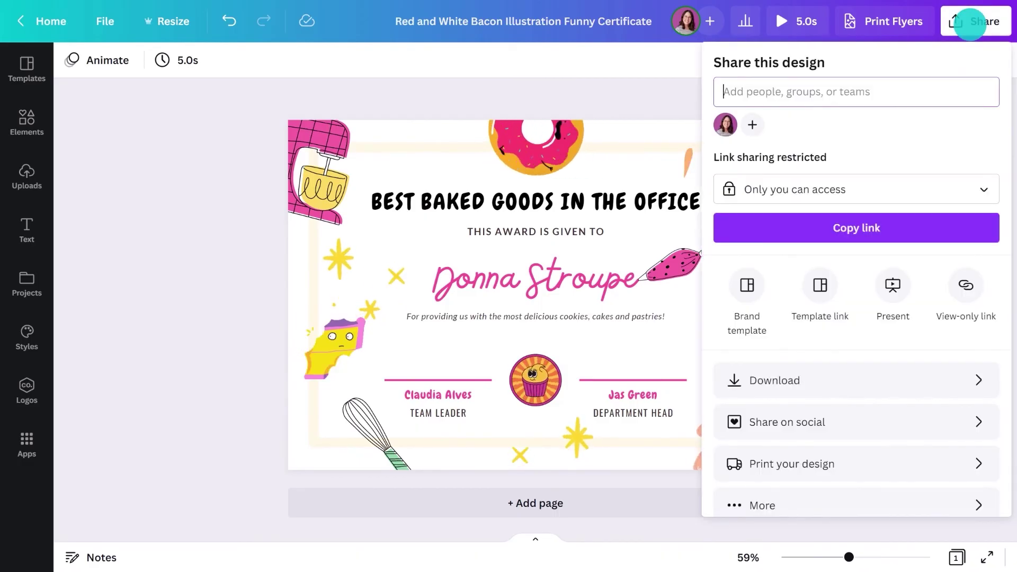
click(827, 379)
click(851, 130)
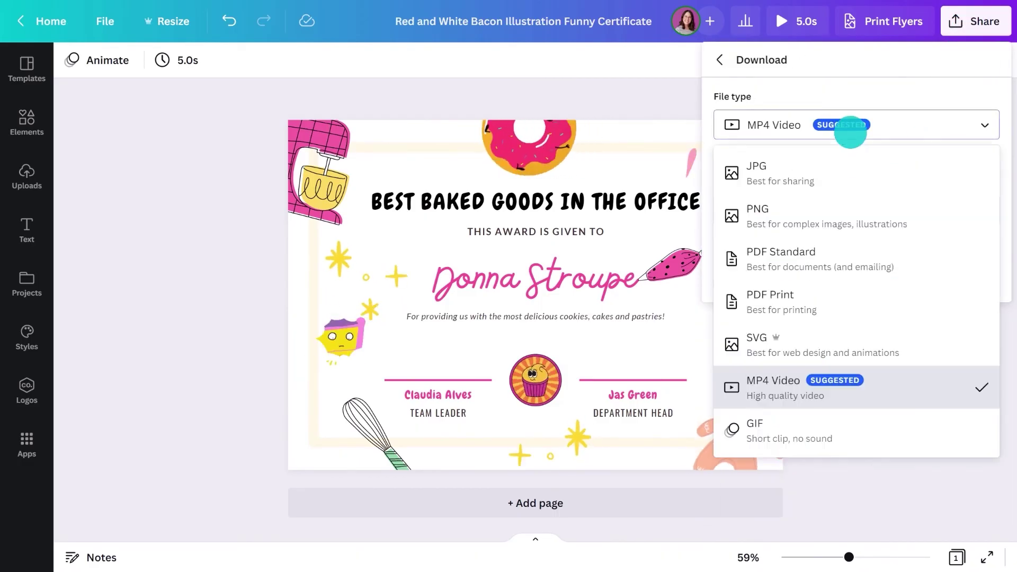
click(796, 425)
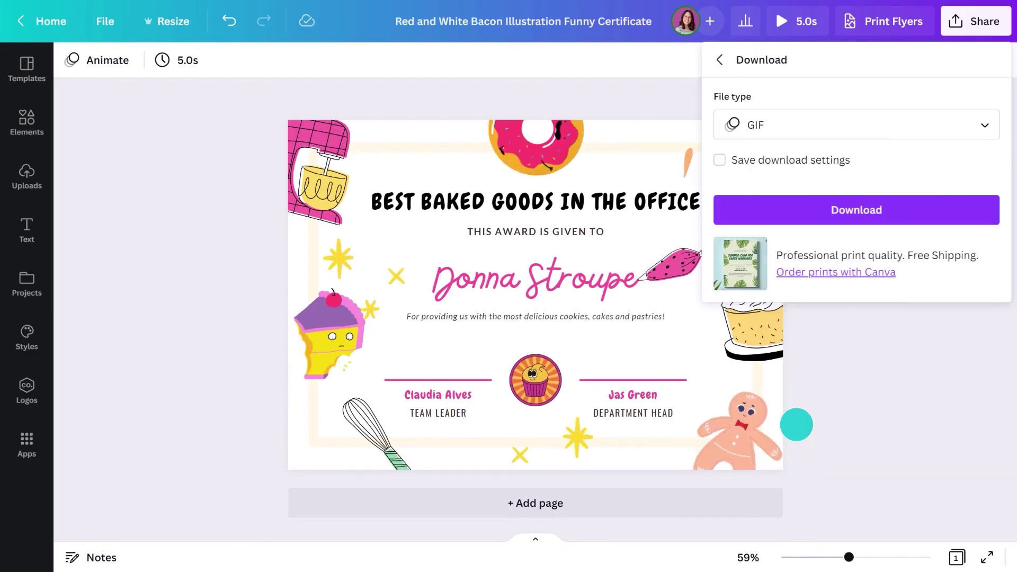
click(874, 210)
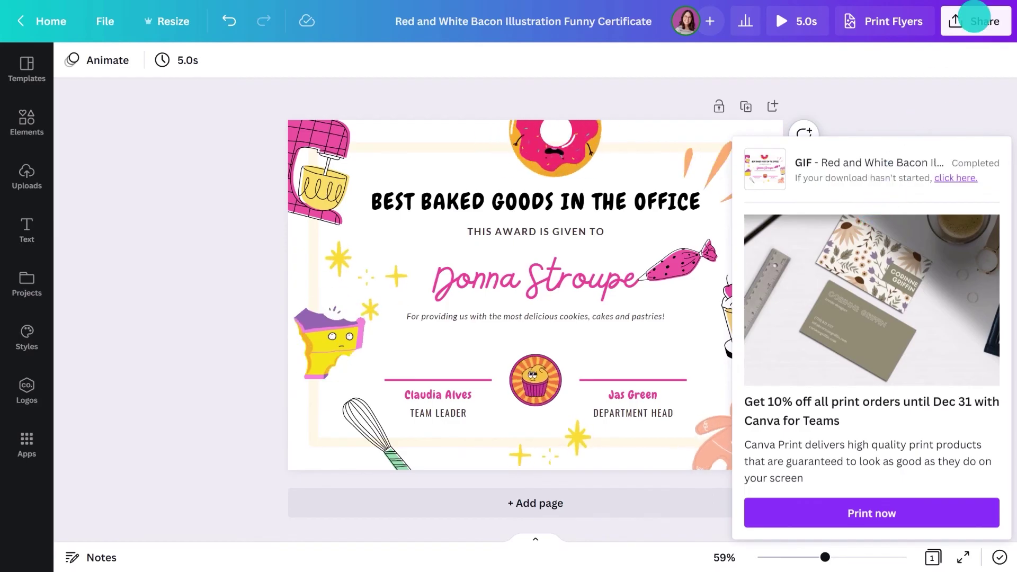
- Create a view-only link for the certificate design from the sharing options and copy it
click(975, 17)
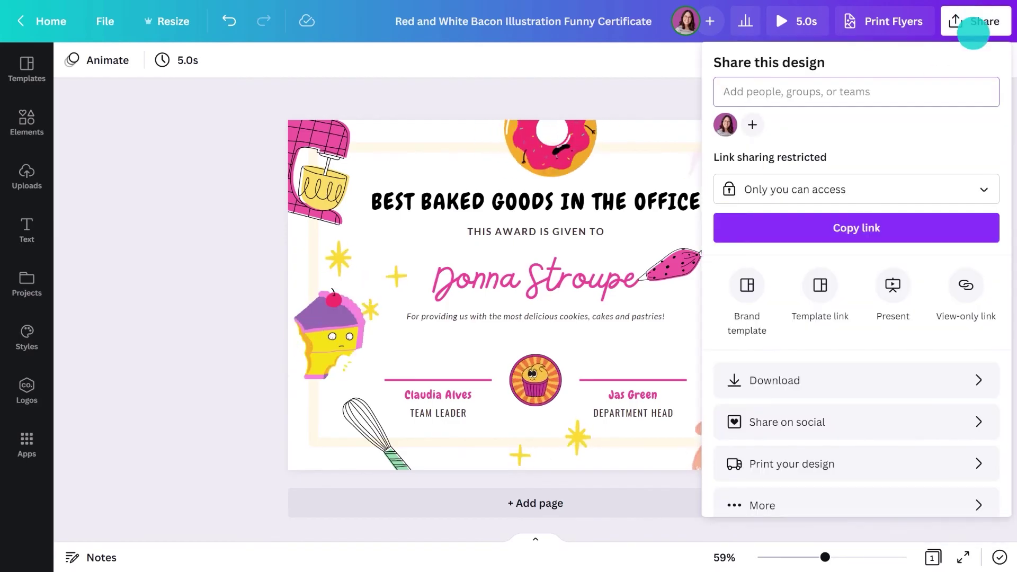
click(960, 289)
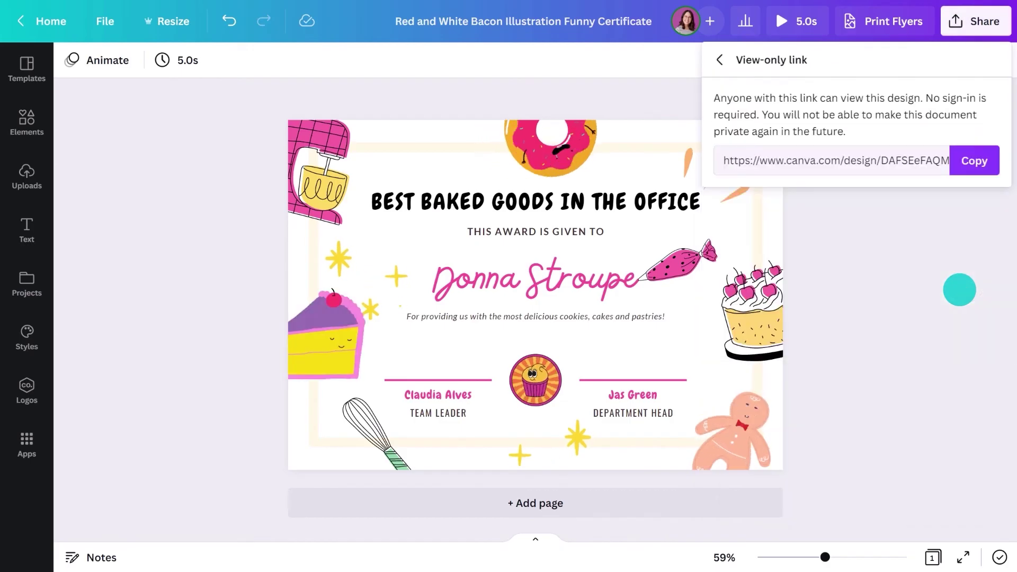
click(974, 159)
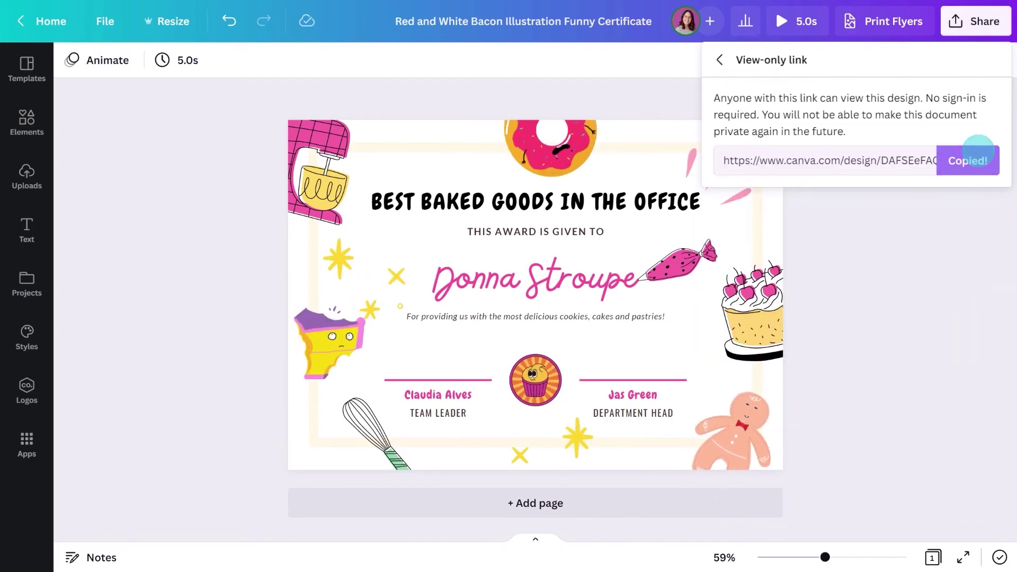